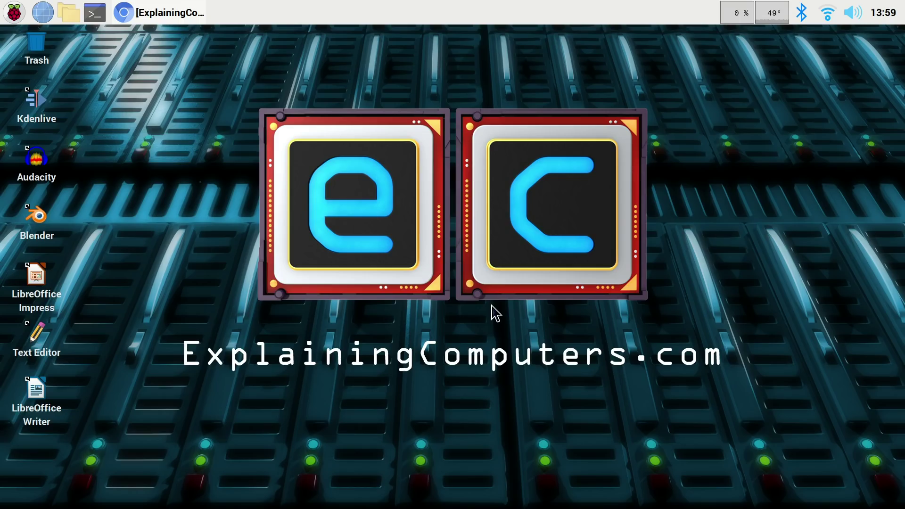
# Restore Chromium on the explainingcomputers.com/videos.html page from the taskbar
pyautogui.moveTo(881, 22)
# Play YouTube's Sample 1080p 30fps video full screen with the Stats for nerds overlay
pyautogui.click(161, 18)
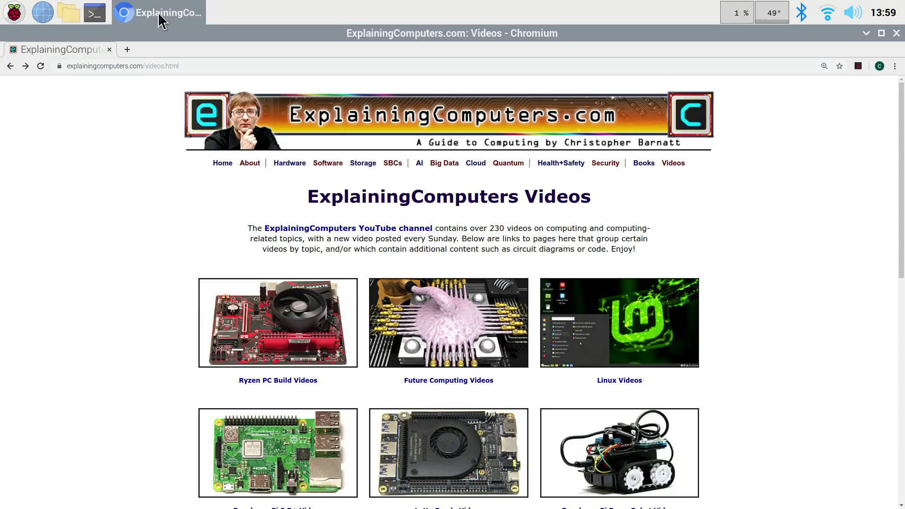
pyautogui.click(895, 68)
pyautogui.moveTo(820, 173)
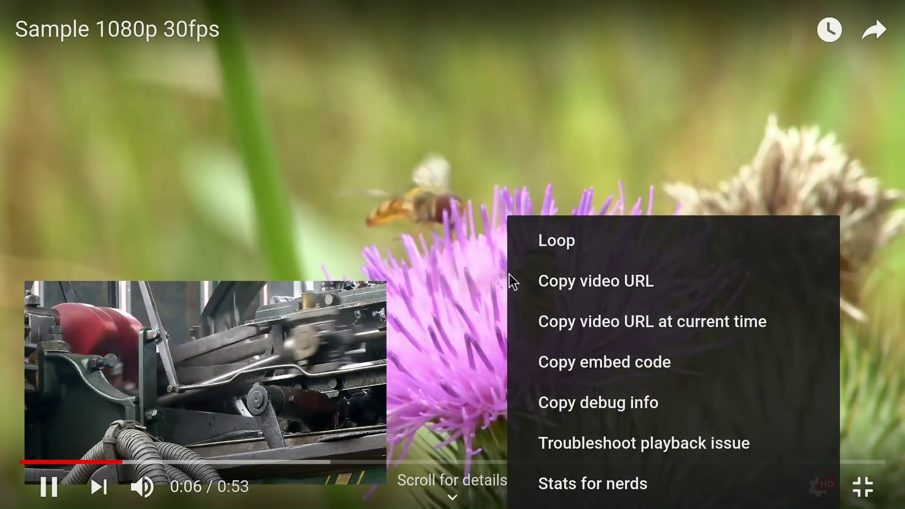
pyautogui.click(608, 479)
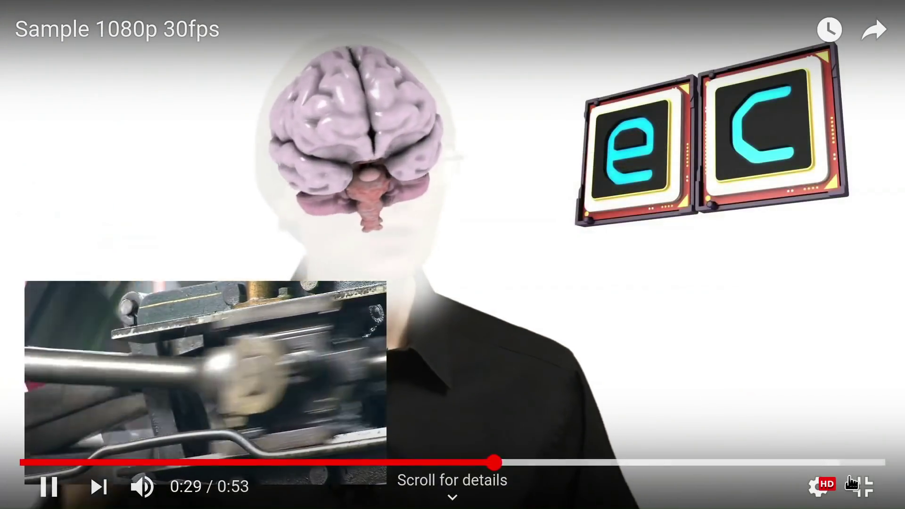
# Leave the full-screen video and open the EC_YouTube bookmark
pyautogui.click(860, 486)
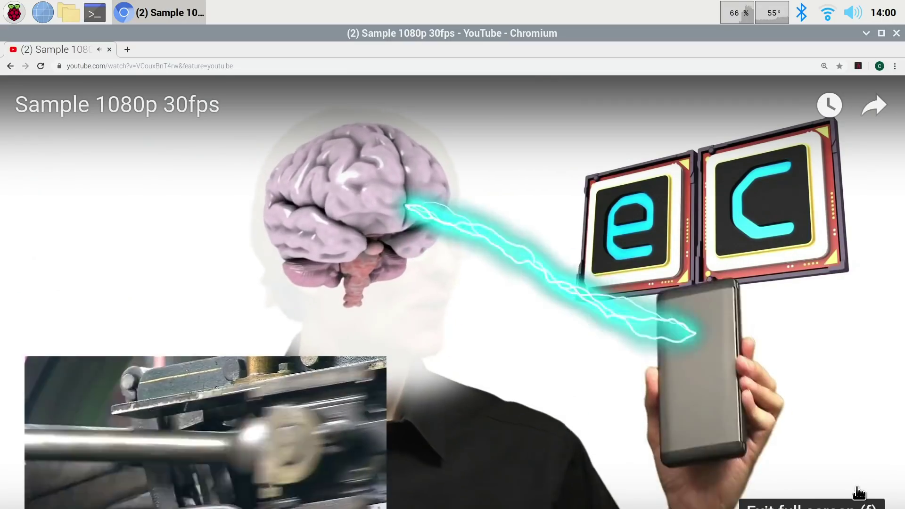
pyautogui.click(894, 66)
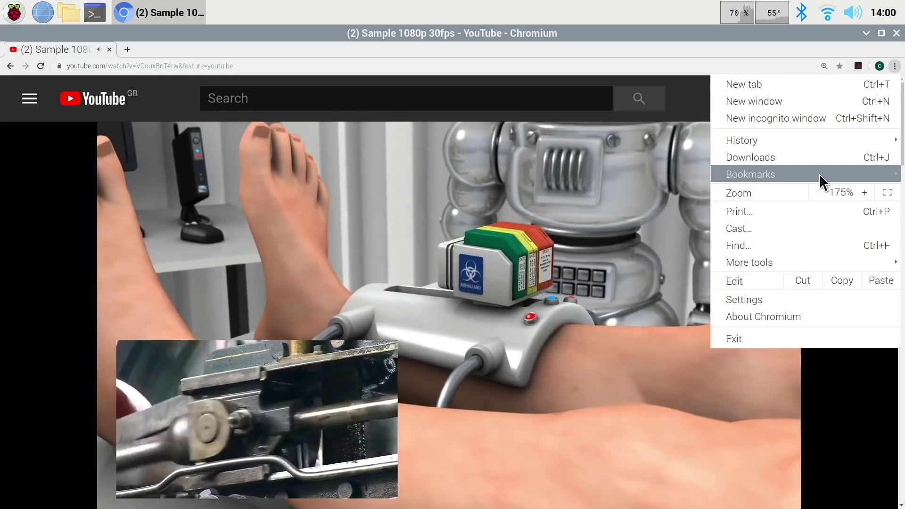
pyautogui.moveTo(819, 174)
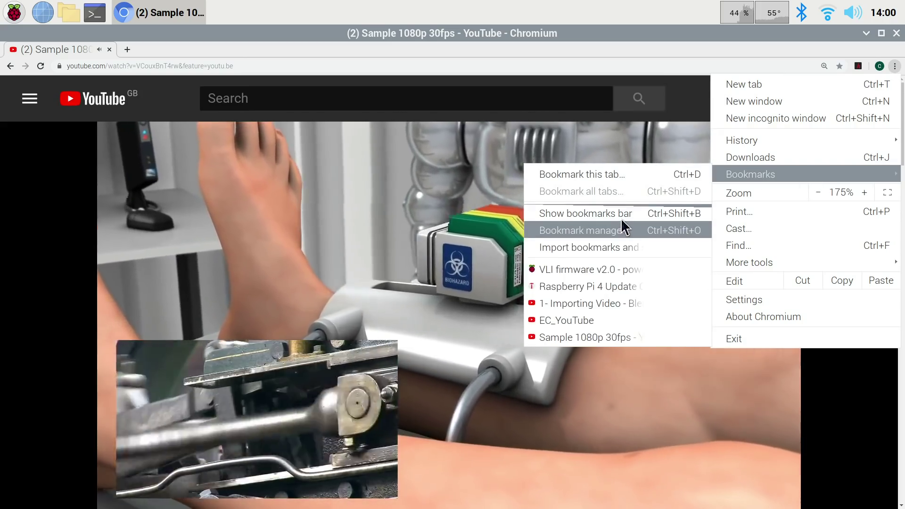
pyautogui.click(595, 321)
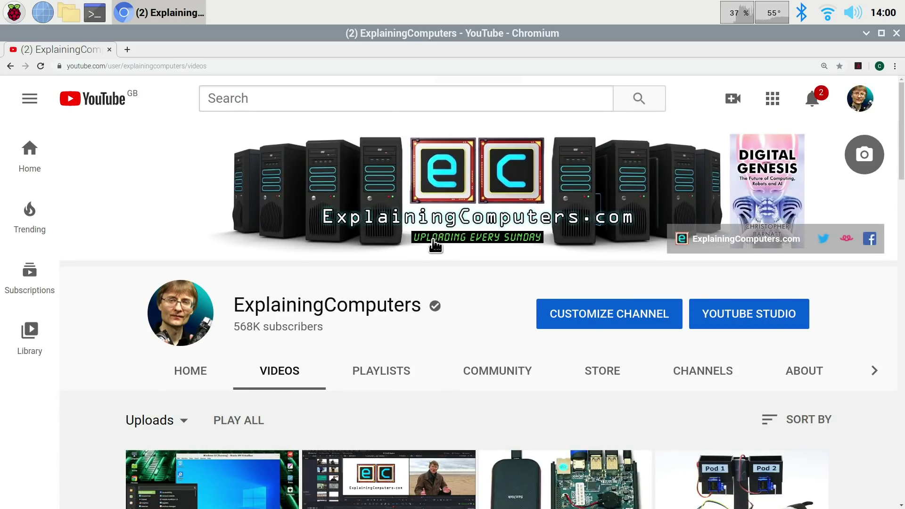
# Put the browser in full screen and scroll through the channel's video uploads
pyautogui.press('F11')
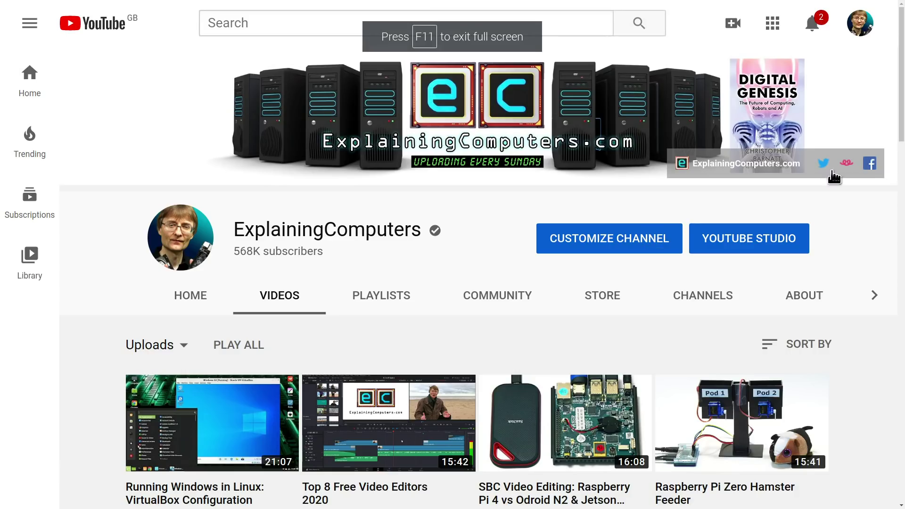
pyautogui.moveTo(901, 108); pyautogui.dragTo(902, 158)
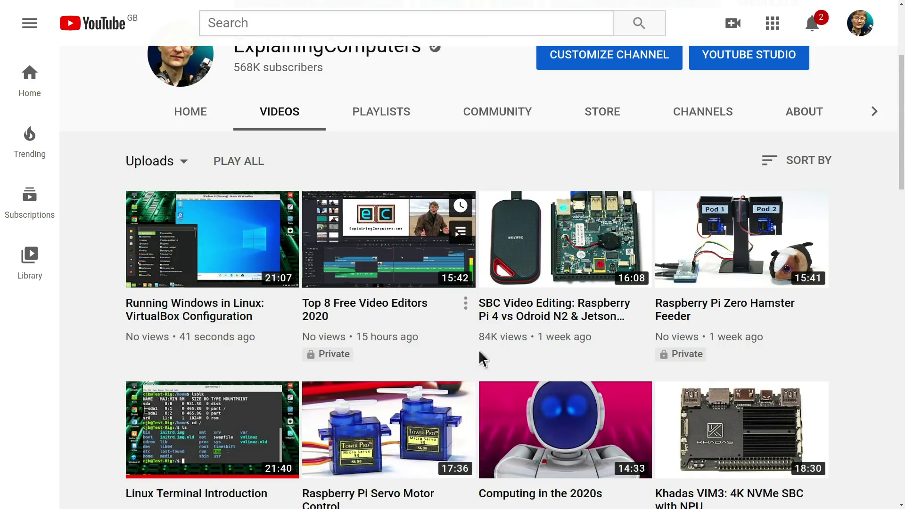
pyautogui.moveTo(902, 170); pyautogui.dragTo(901, 179)
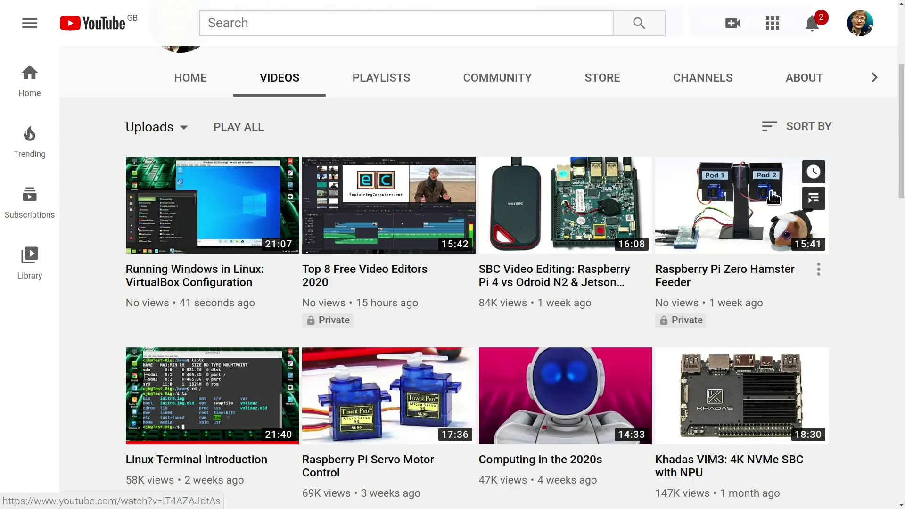
pyautogui.moveTo(901, 118); pyautogui.dragTo(901, 62)
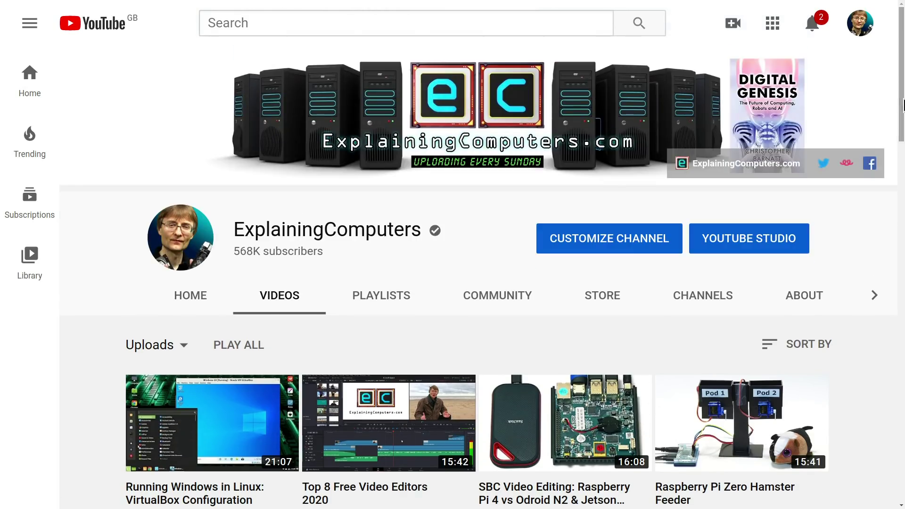
pyautogui.click(855, 33)
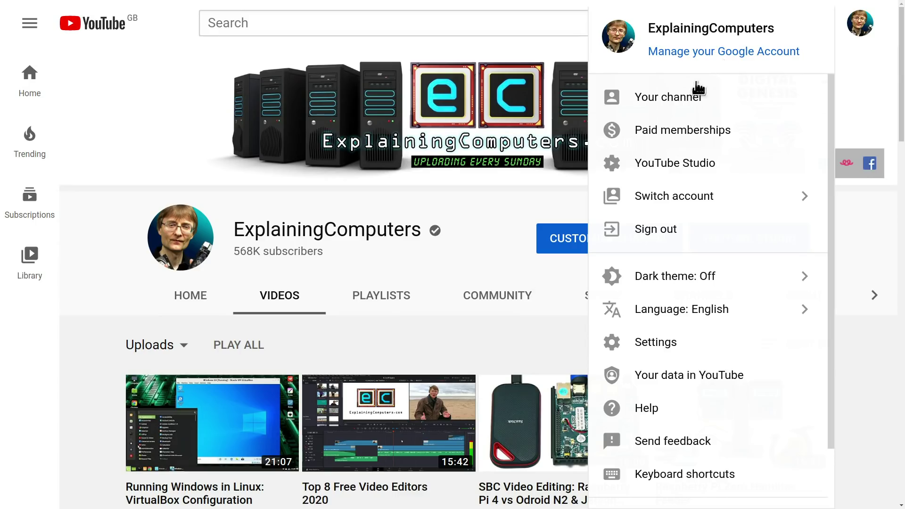
pyautogui.click(666, 163)
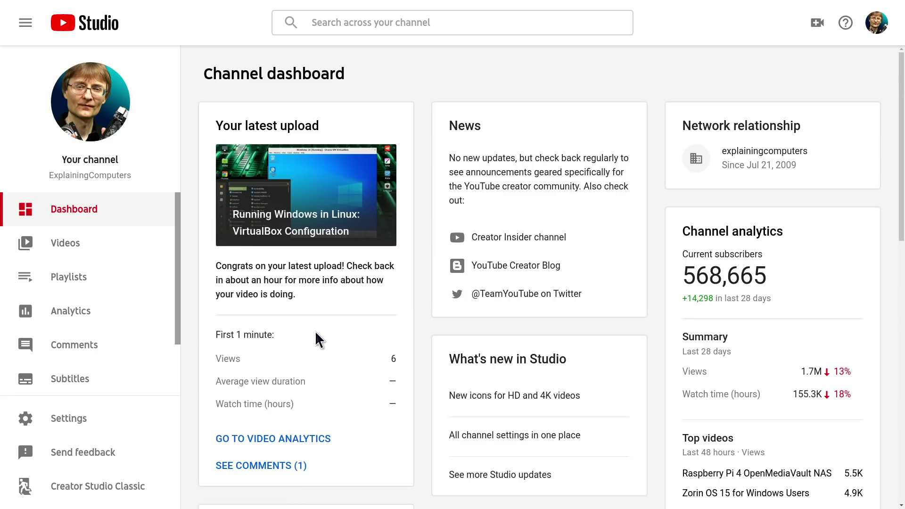
pyautogui.click(66, 315)
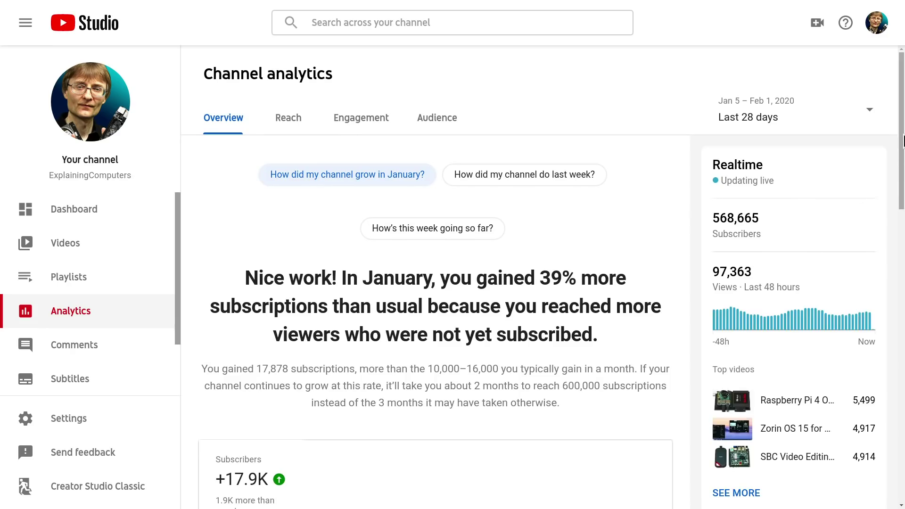
pyautogui.scroll(-4, 769, 288)
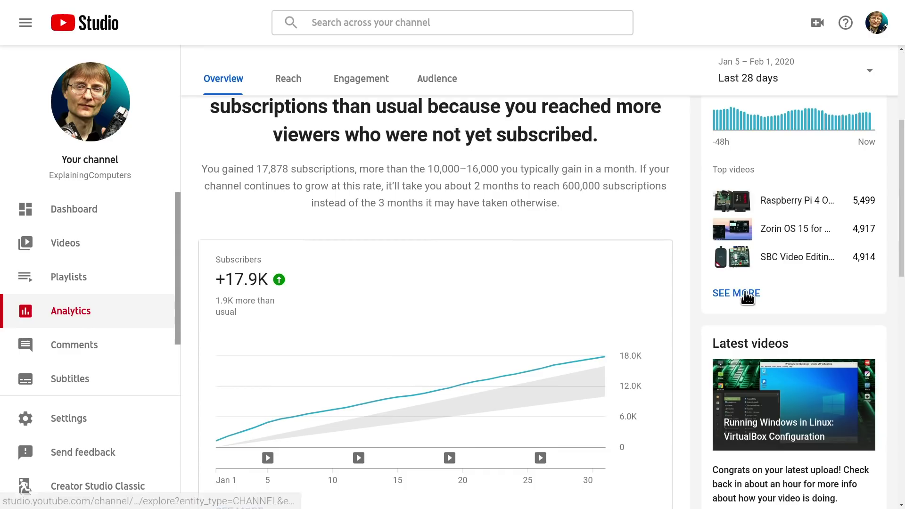
pyautogui.click(738, 294)
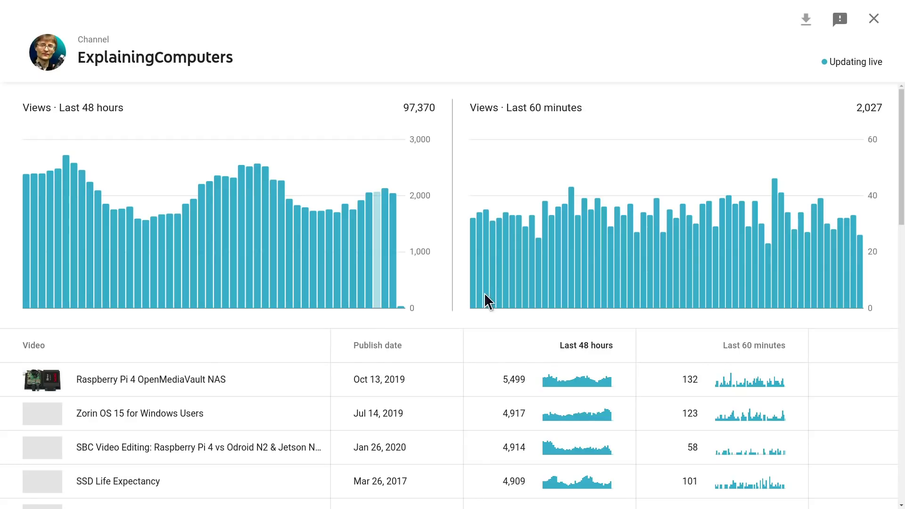
# Sort by publish date, review the Running Windows in Linux video's analytics, then return to realtime
pyautogui.click(379, 345)
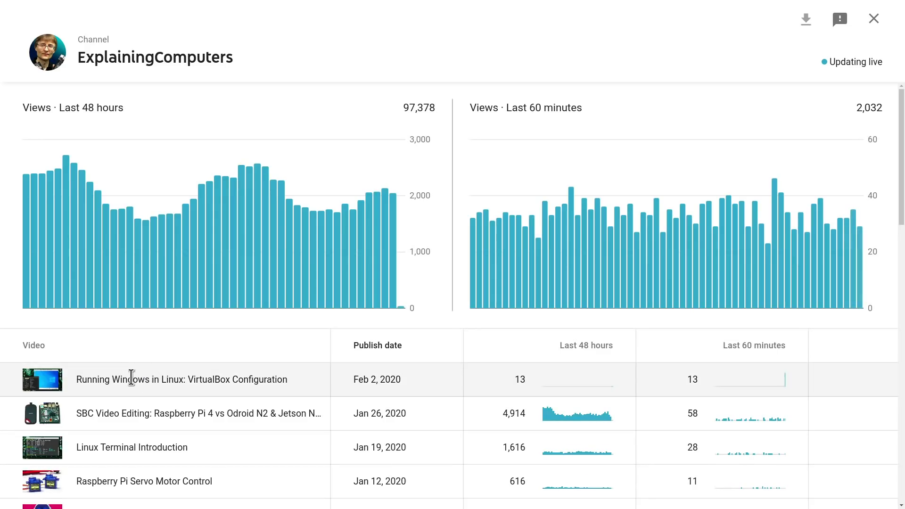
pyautogui.moveTo(112, 380)
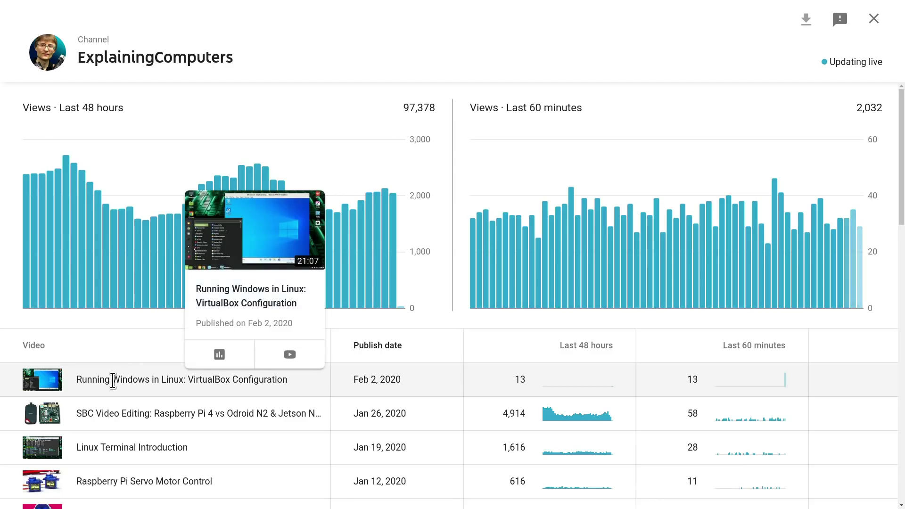
pyautogui.click(219, 356)
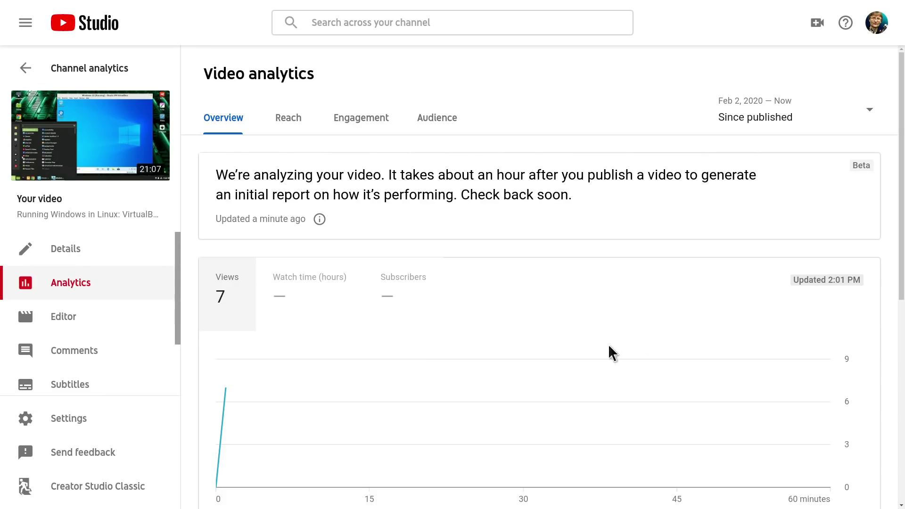
pyautogui.scroll(-6, 848, 283)
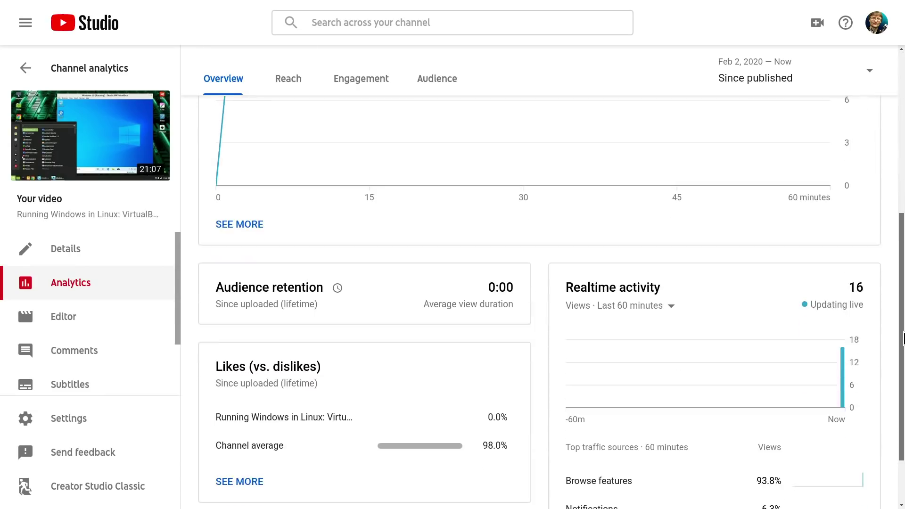
pyautogui.moveTo(843, 363)
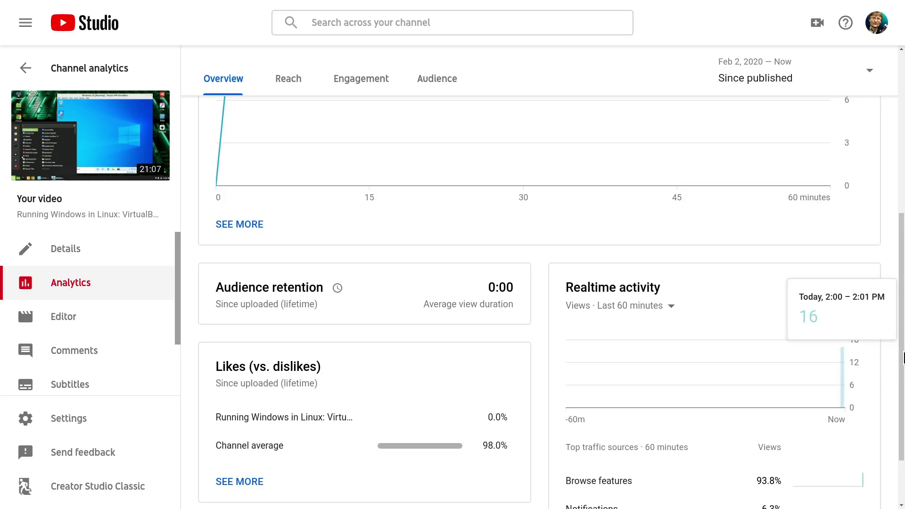
pyautogui.moveTo(903, 359); pyautogui.dragTo(904, 165)
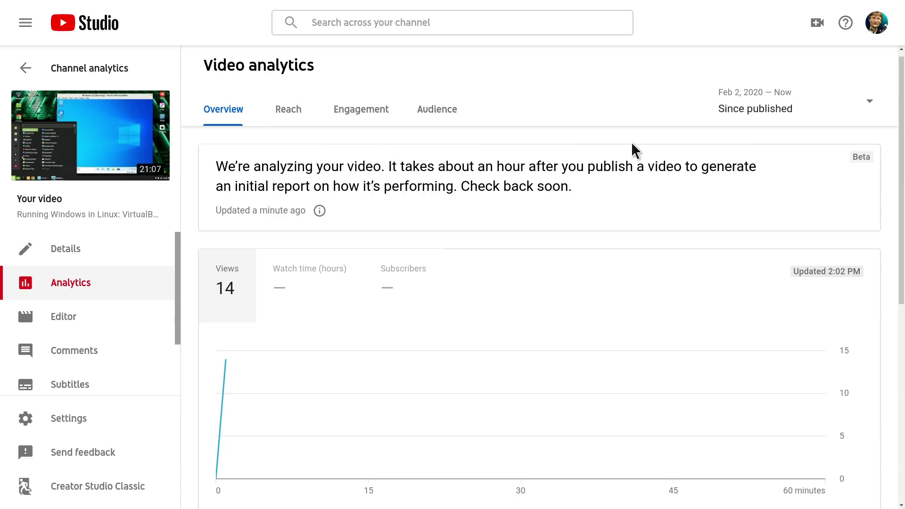
pyautogui.click(26, 67)
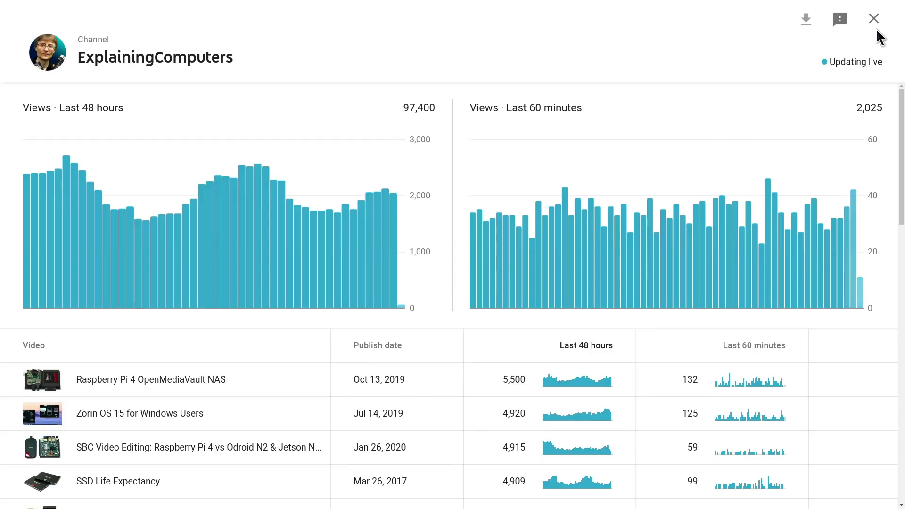
# Go to the channel's comments and like and heart the '1st' comment
pyautogui.click(875, 22)
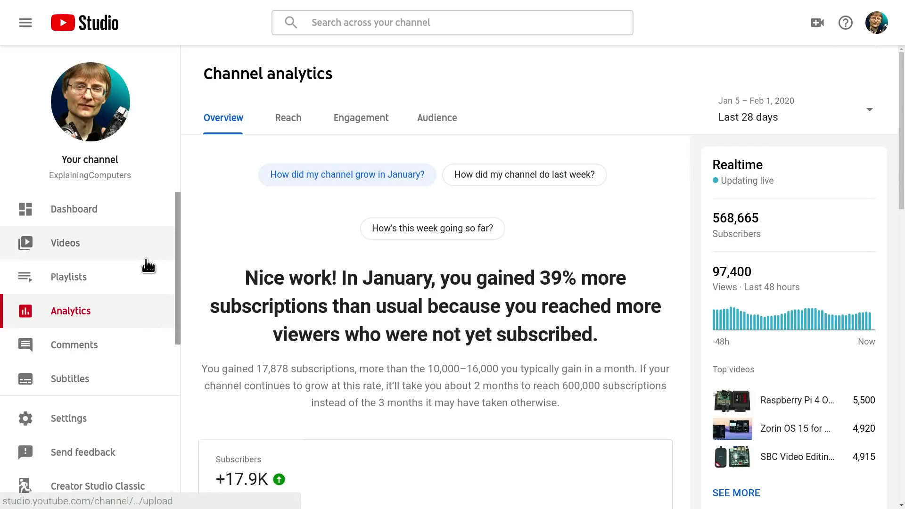
pyautogui.click(76, 350)
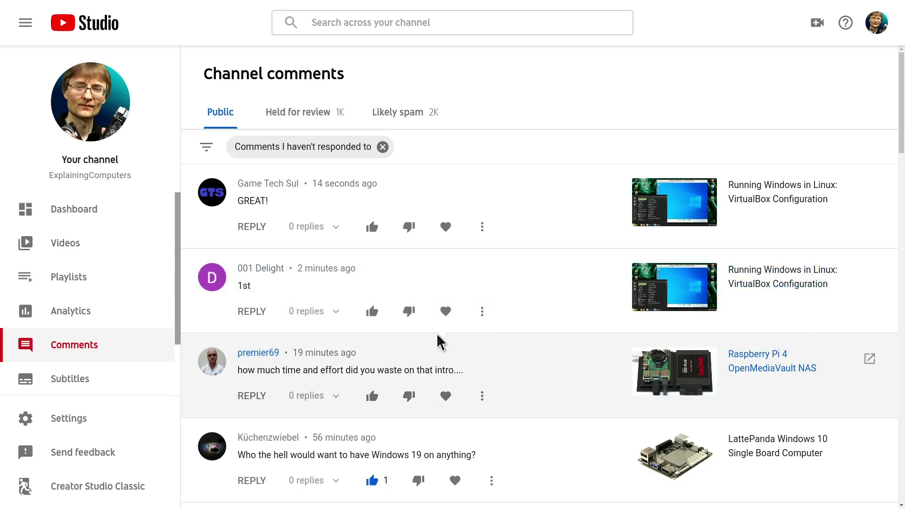
pyautogui.click(372, 311)
pyautogui.click(453, 312)
# Reply 'You are indeed! Gold Medal to you today! :)' to it and like the GREAT! comment
pyautogui.click(261, 312)
pyautogui.write('You')
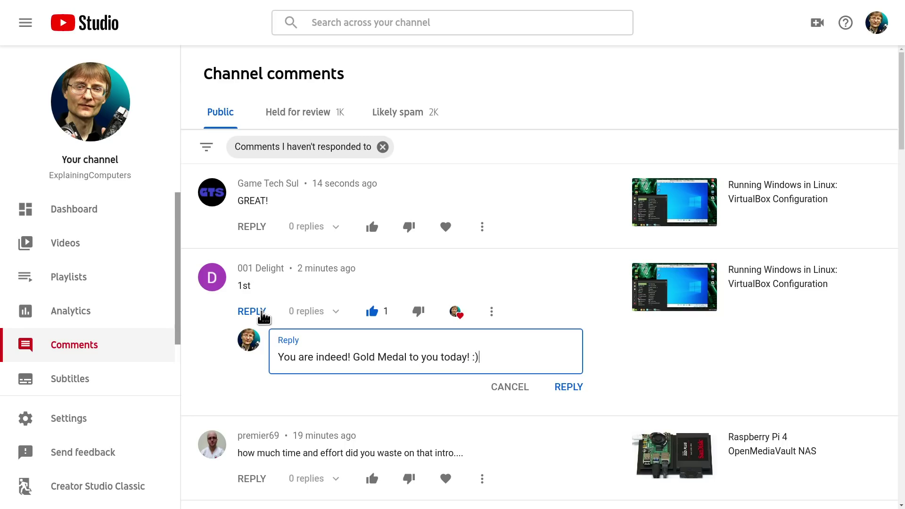
pyautogui.click(564, 388)
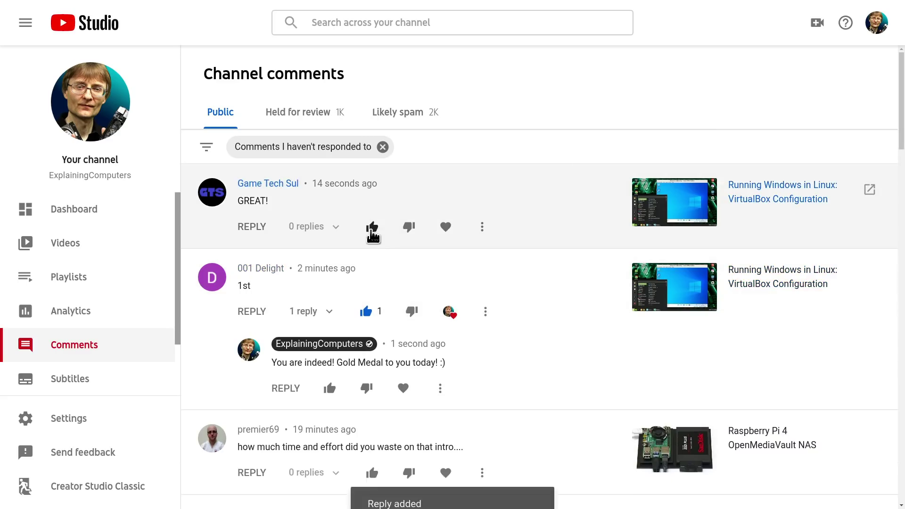
pyautogui.click(372, 228)
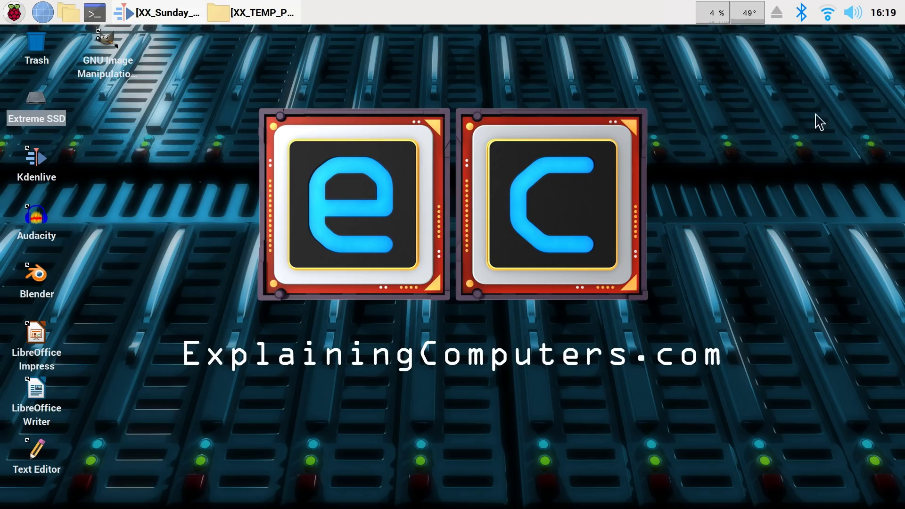
# Browse the XX_TEMP_PRORES video files in PCManFM, then return to the XX_Sunday_ProRes Kdenlive project
pyautogui.moveTo(890, 19)
pyautogui.click(250, 13)
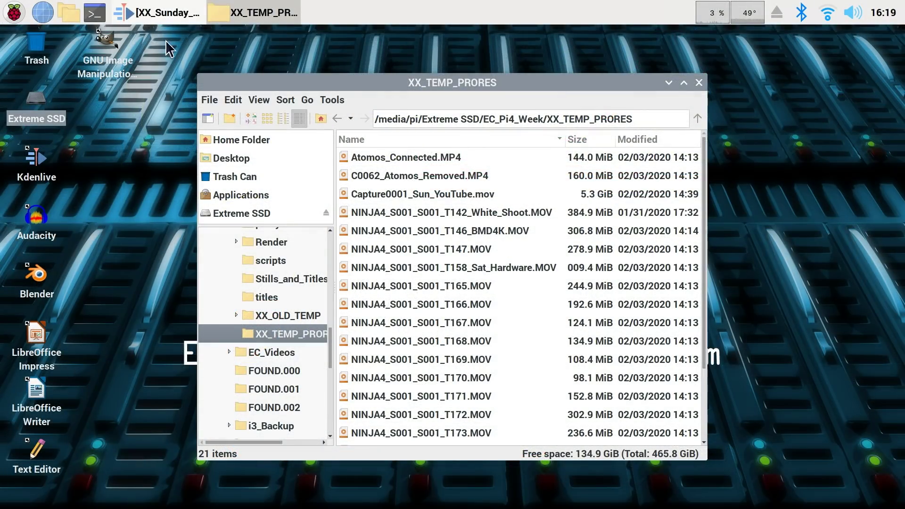
pyautogui.click(162, 13)
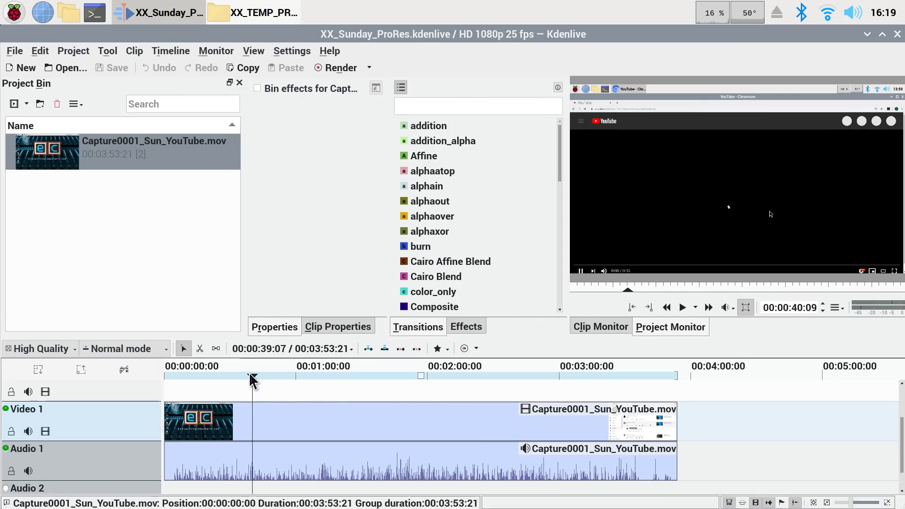
# Play Capture0001_Sun_YouTube.mov from about 2:40 to 00:02:51 on the YouTube Studio analytics footage
pyautogui.moveTo(253, 380); pyautogui.dragTo(519, 380)
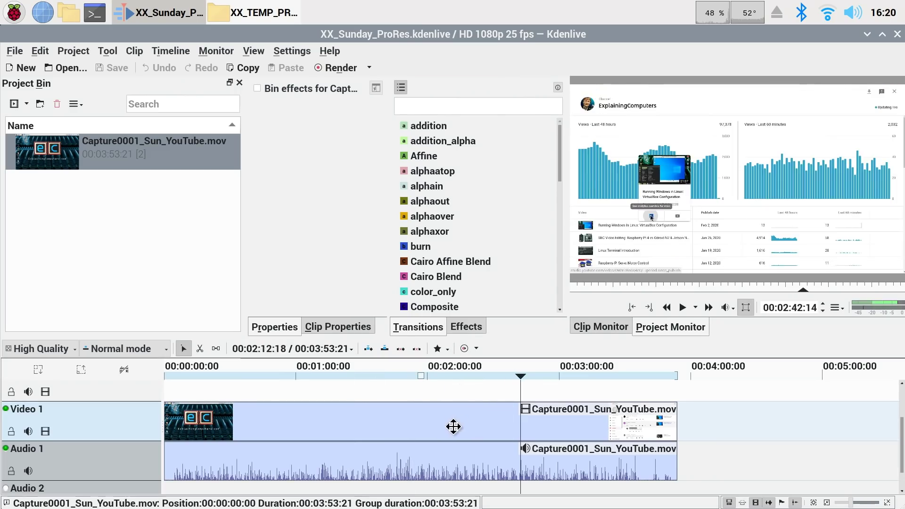
pyautogui.press('space')
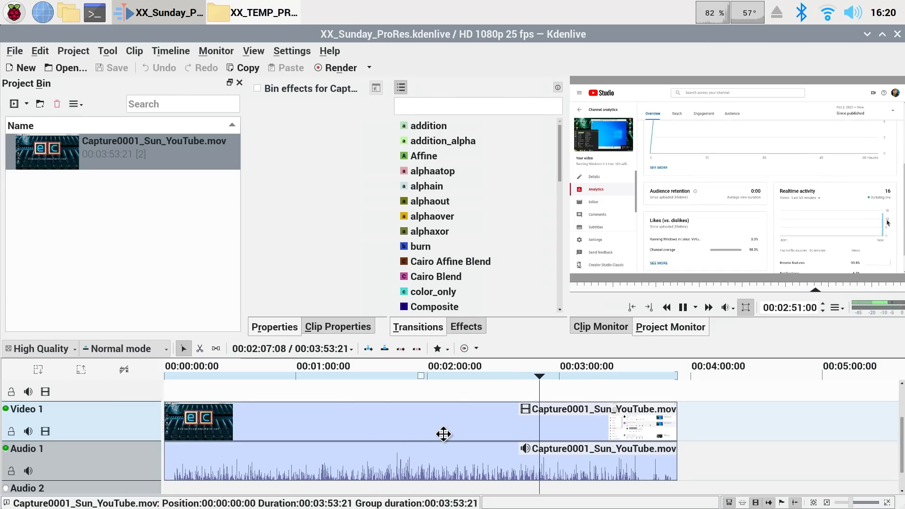
pyautogui.press('space')
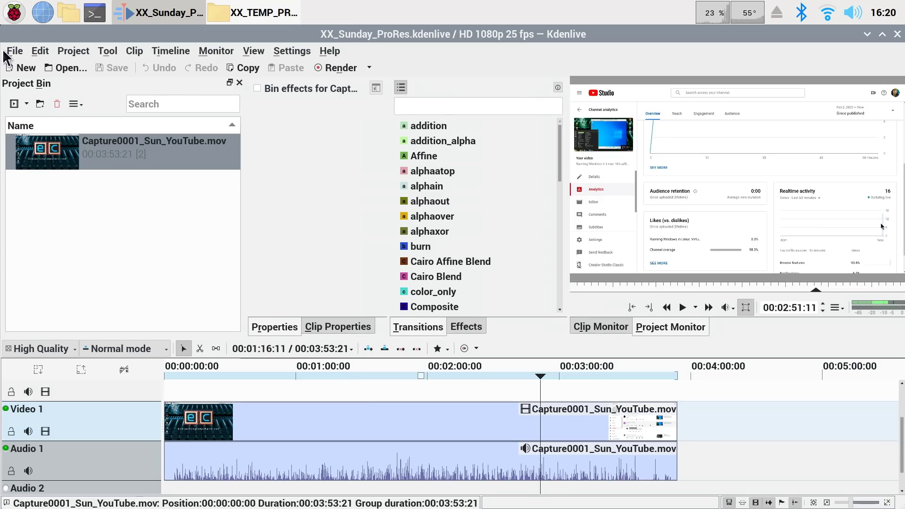
# Open Pi4_Week_Intro.kdenlive from recent files and show its edit in the preview
pyautogui.click(15, 51)
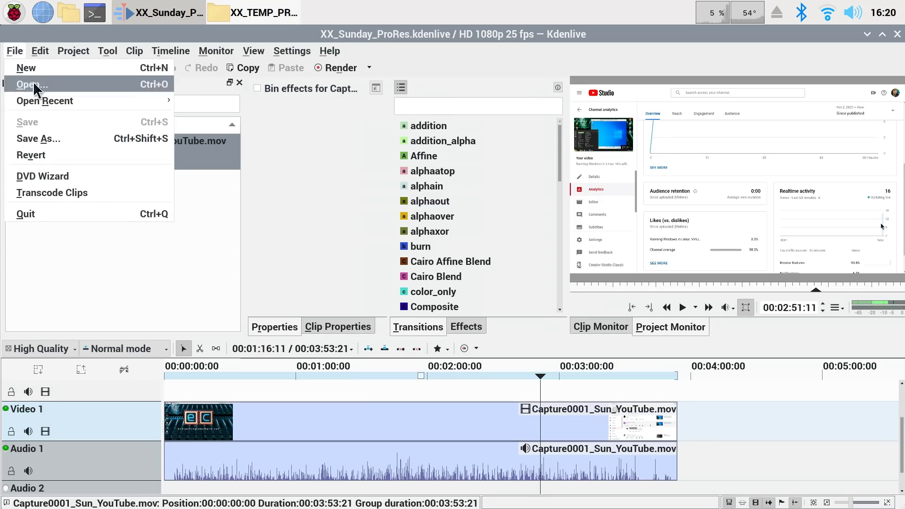
pyautogui.moveTo(50, 95)
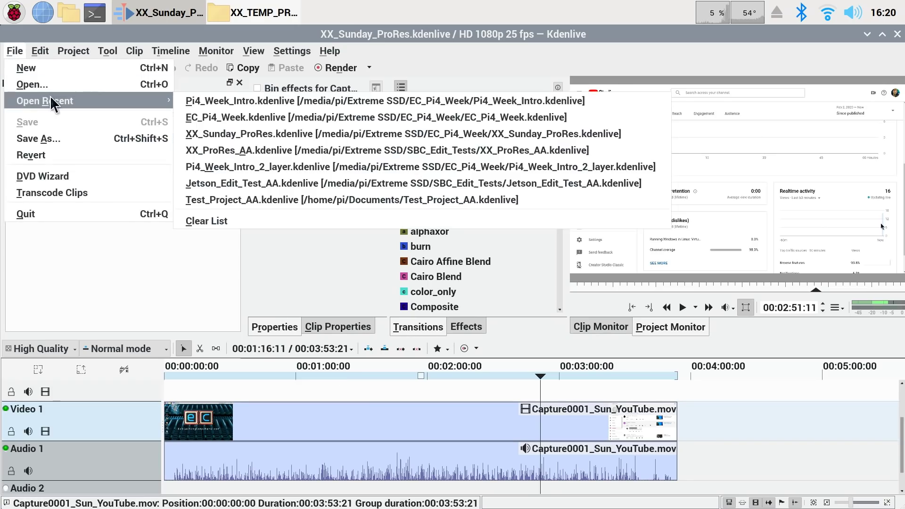
pyautogui.click(301, 102)
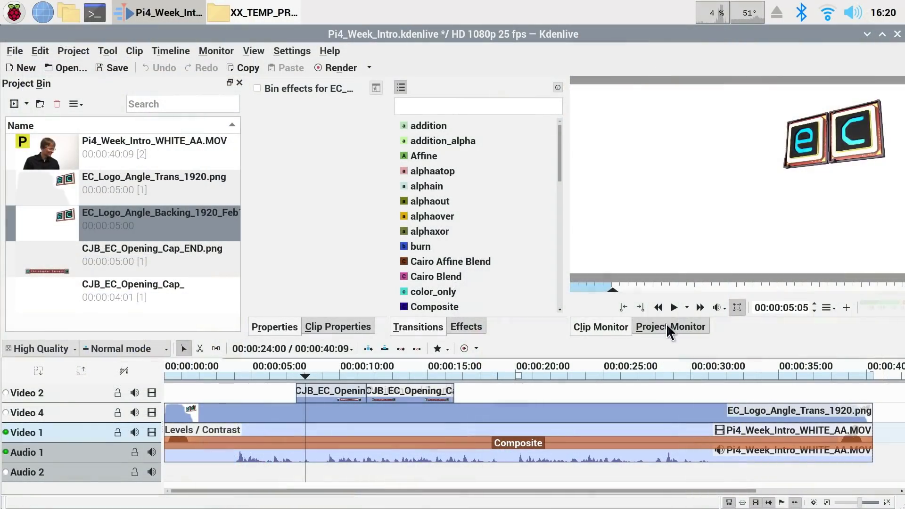
pyautogui.click(667, 323)
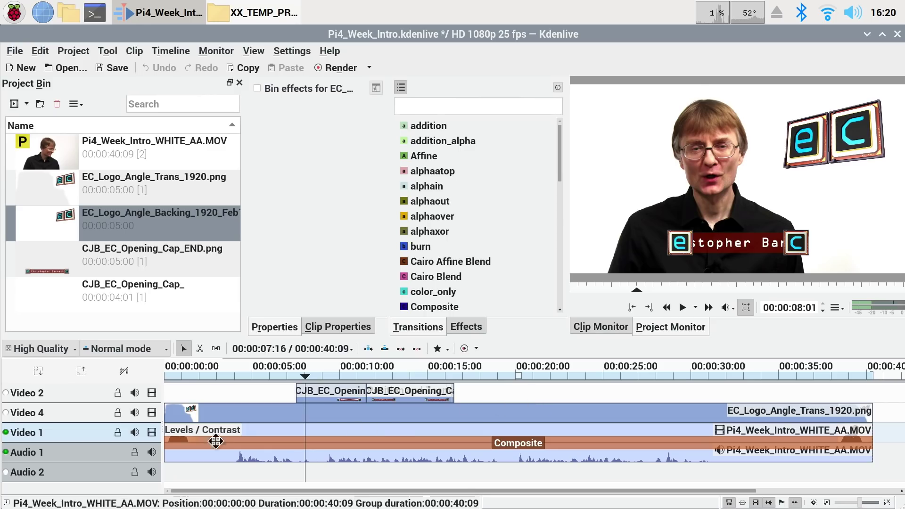
# Hide and re-show the presenter and name-caption tracks to compare their layering
pyautogui.click(151, 433)
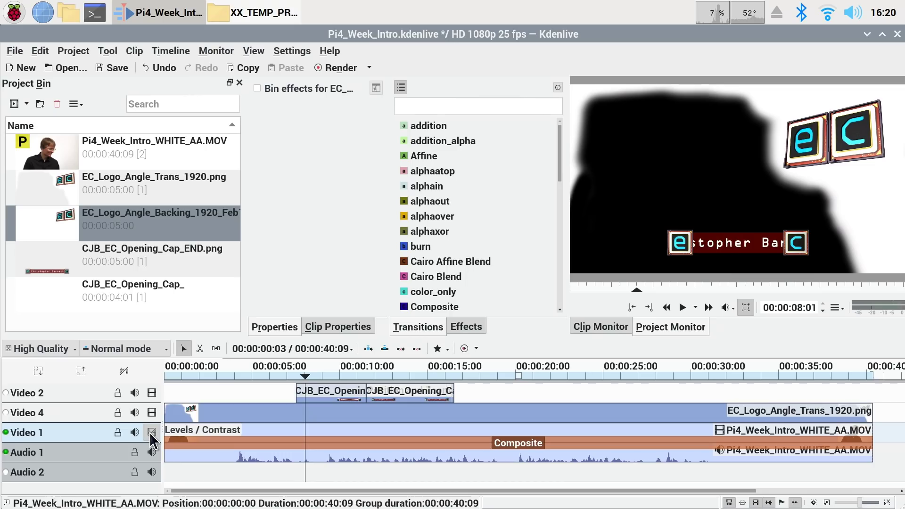
pyautogui.click(151, 433)
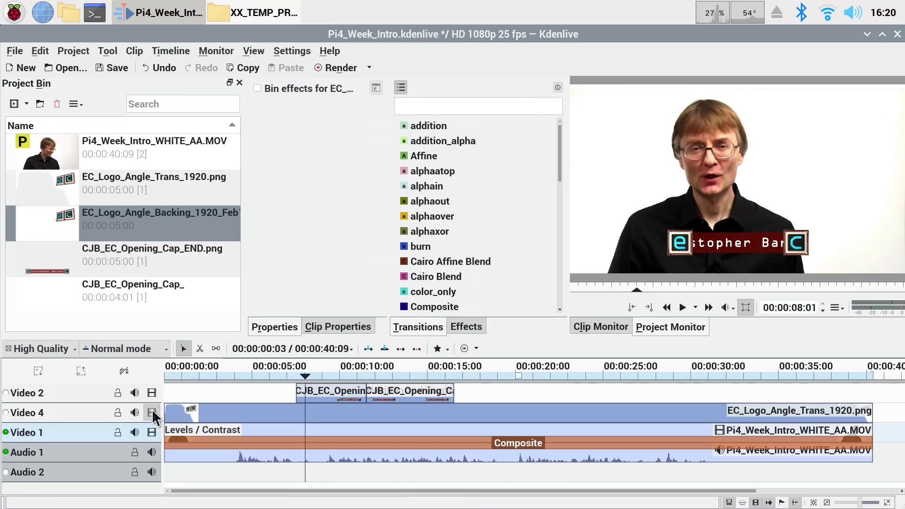
pyautogui.click(152, 393)
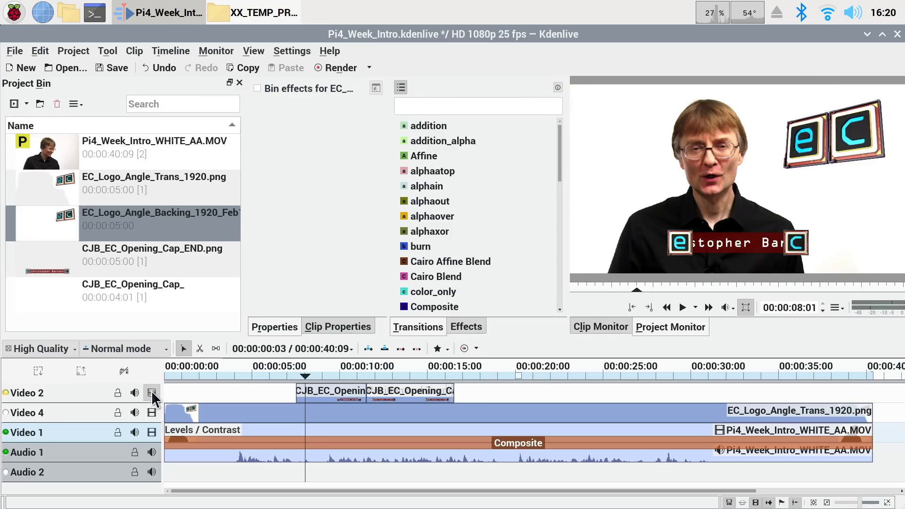
pyautogui.click(151, 392)
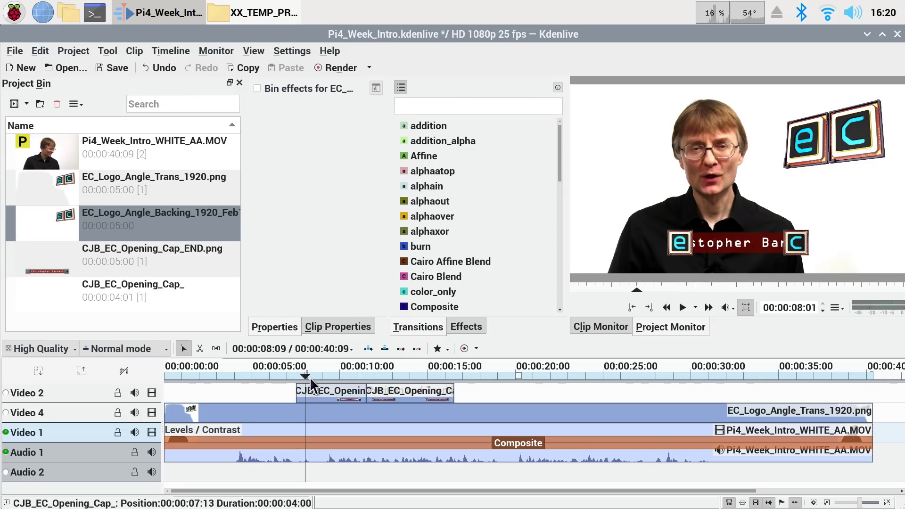
# Play the intro briefly, then set the preview position to 00:00:15:00
pyautogui.press('space')
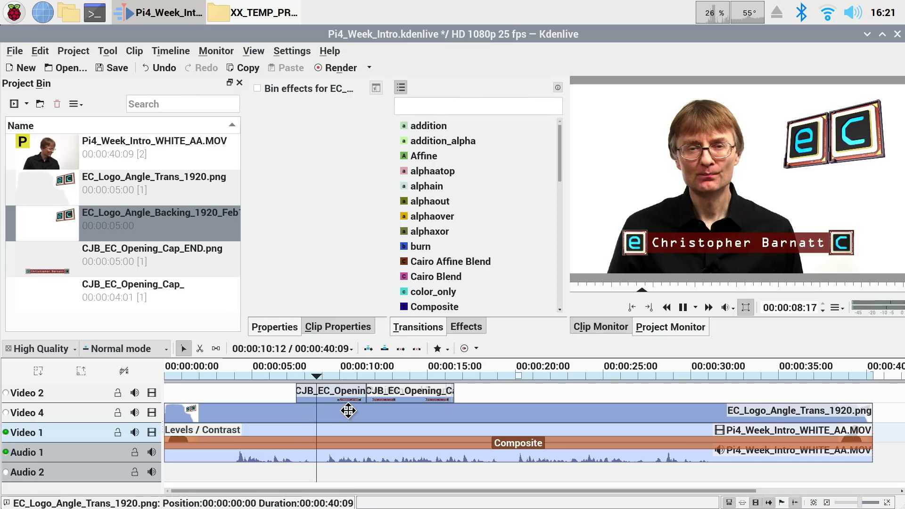
pyautogui.press('space')
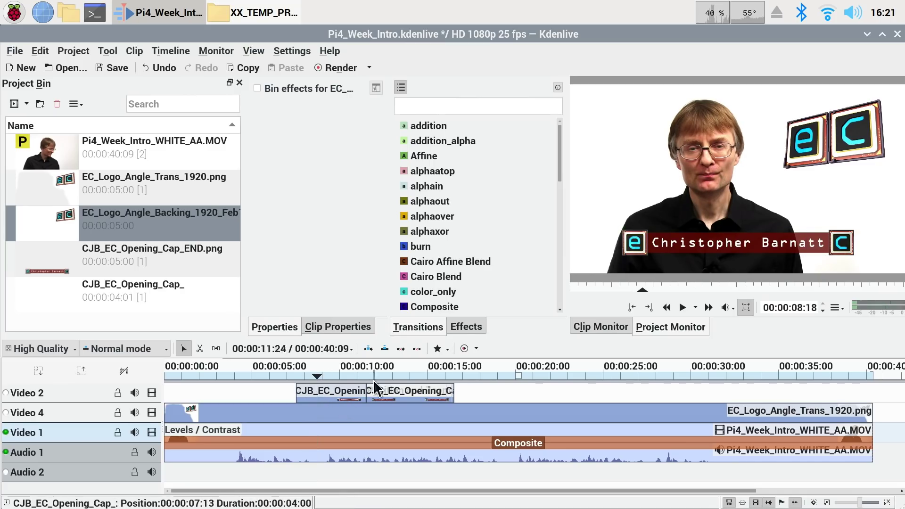
pyautogui.click(426, 374)
pyautogui.click(426, 378)
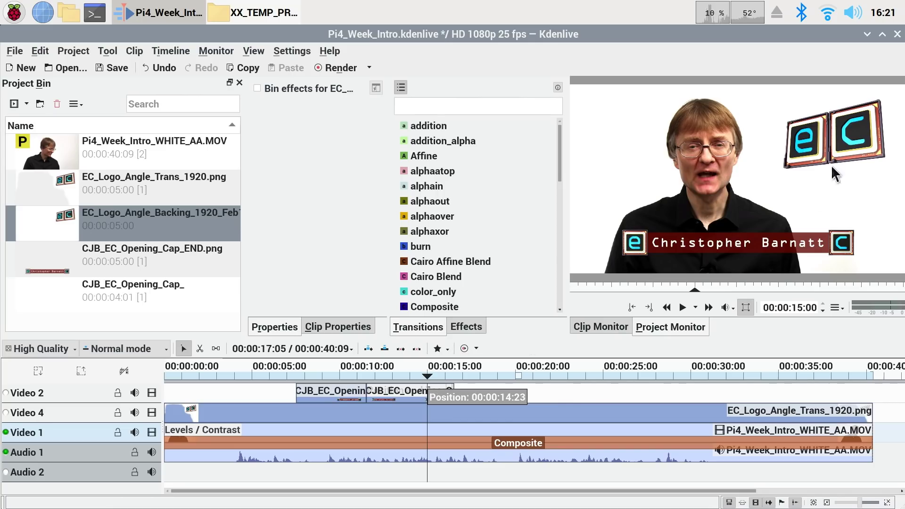
# Minimize Kdenlive, then play Pi4W_Intro_Test.mp4 from Final_1080p in VLC and close it
pyautogui.click(868, 34)
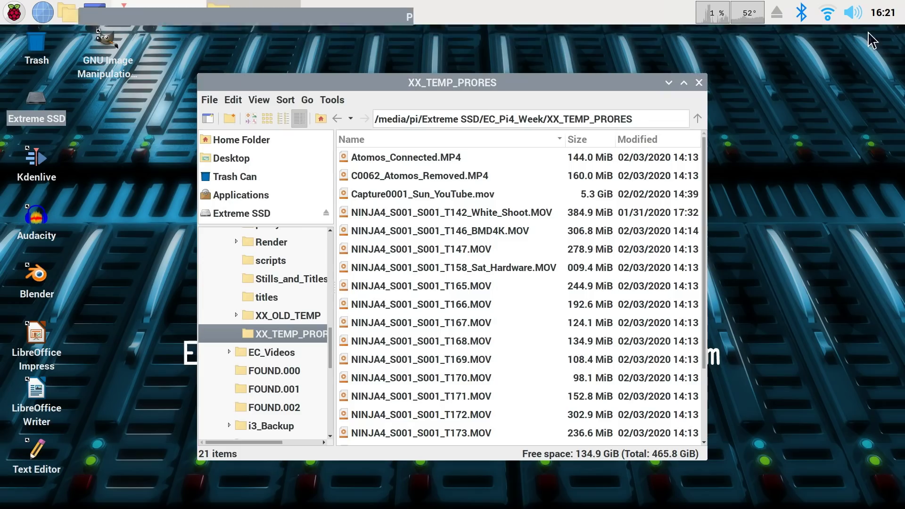
pyautogui.moveTo(332, 338); pyautogui.dragTo(331, 313)
pyautogui.click(288, 280)
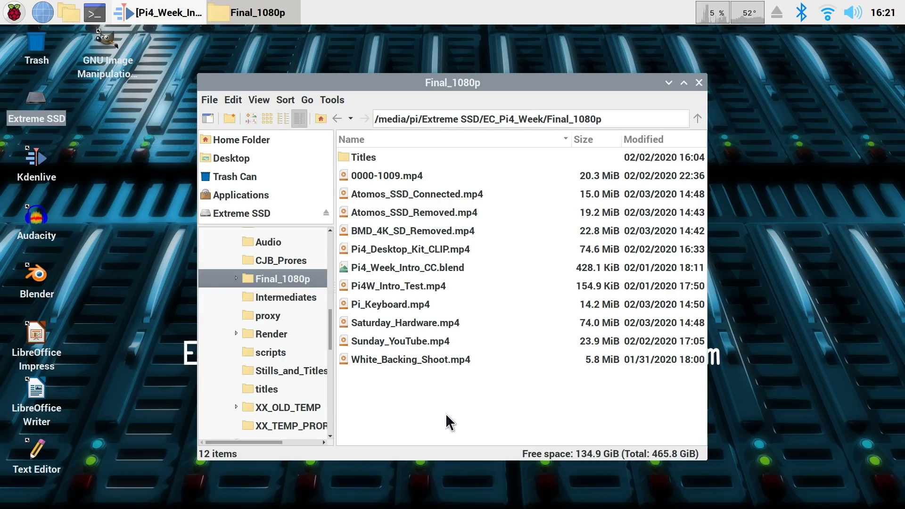
pyautogui.doubleClick(367, 285)
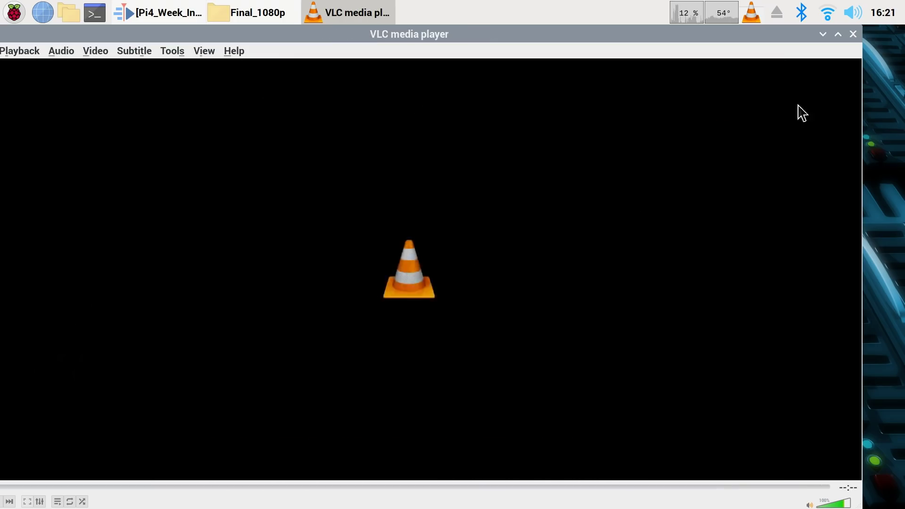
pyautogui.click(853, 34)
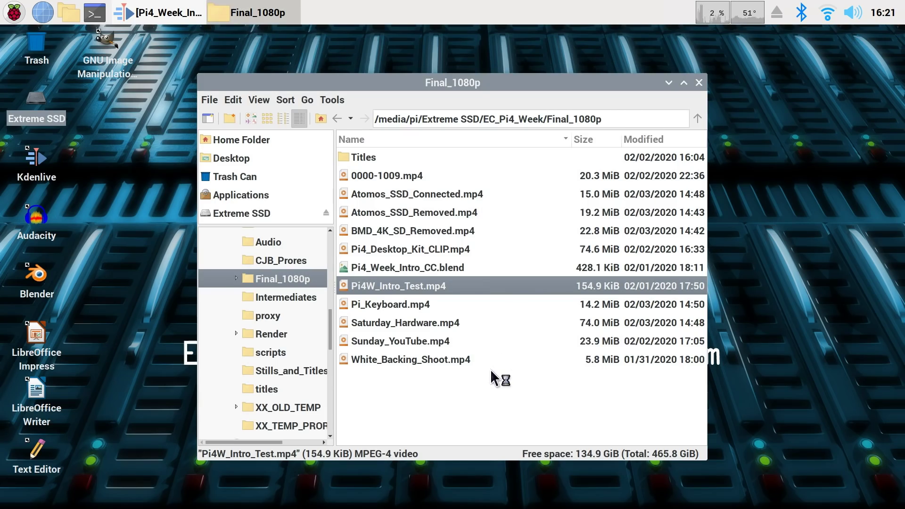
# Quit Kdenlive, discarding the unsaved project changes
pyautogui.click(160, 13)
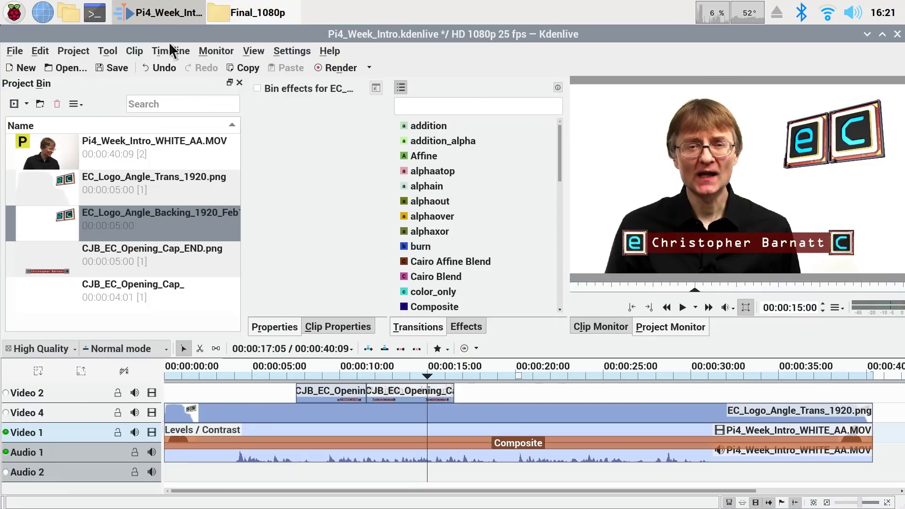
pyautogui.click(896, 34)
pyautogui.click(609, 271)
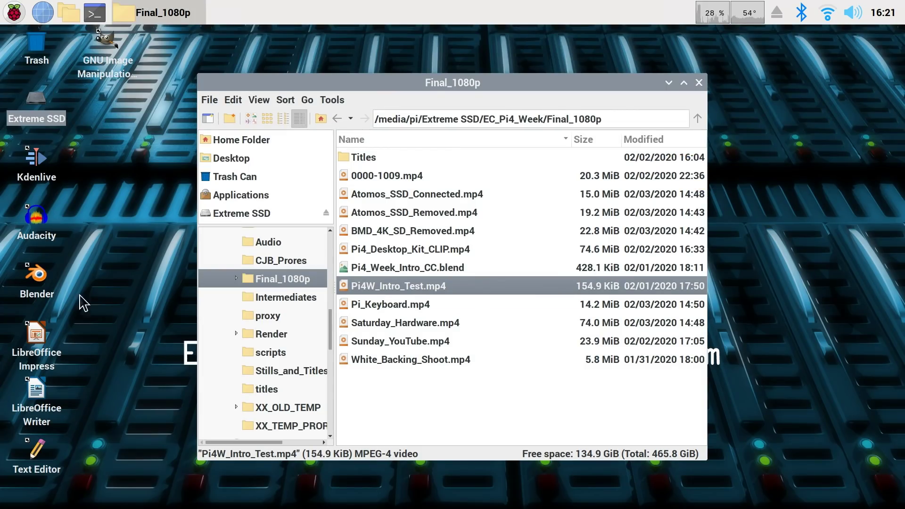
# Launch Blender maximized in the Video Editing layout
pyautogui.doubleClick(38, 281)
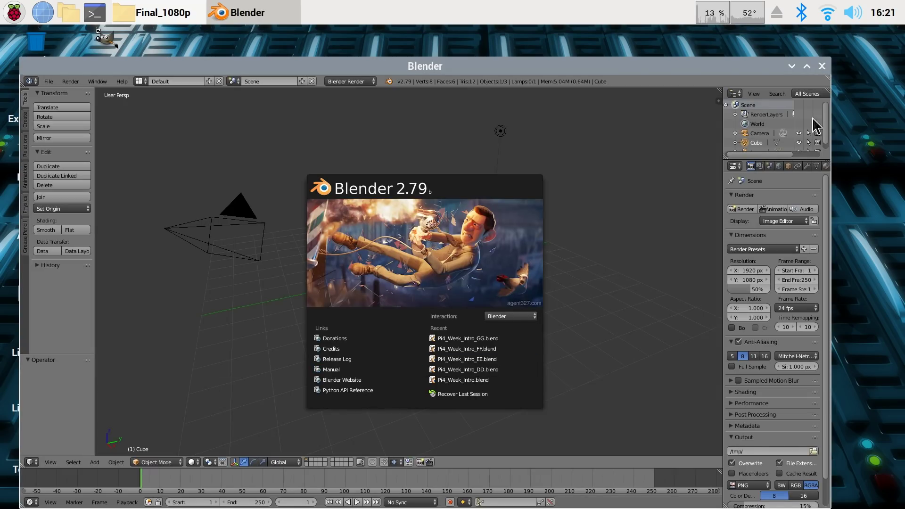
pyautogui.click(807, 67)
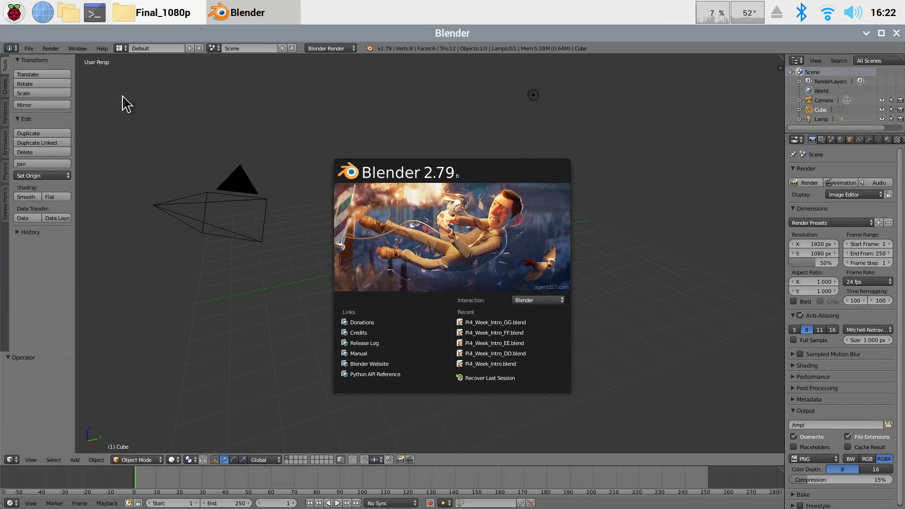
pyautogui.click(119, 46)
pyautogui.click(119, 48)
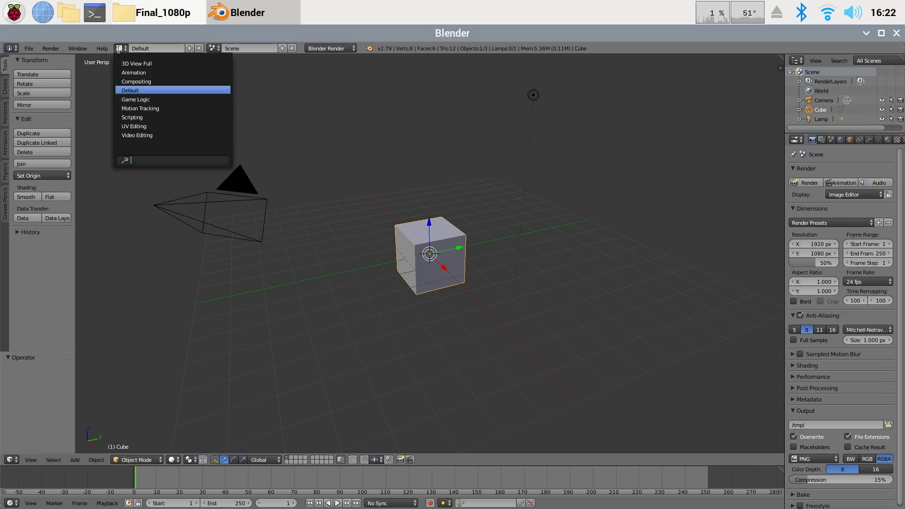
pyautogui.click(157, 135)
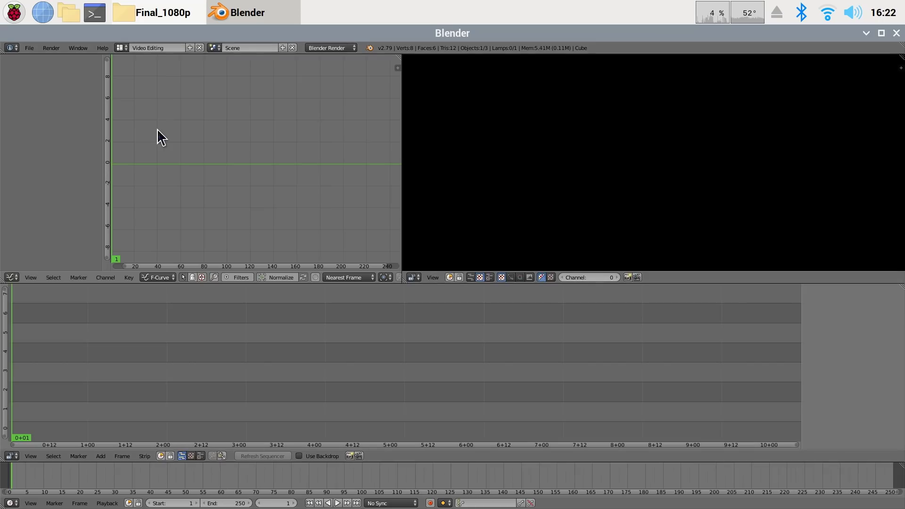
# Load Pi4_Week_Intro_GG.blend from the recent files list
pyautogui.click(29, 48)
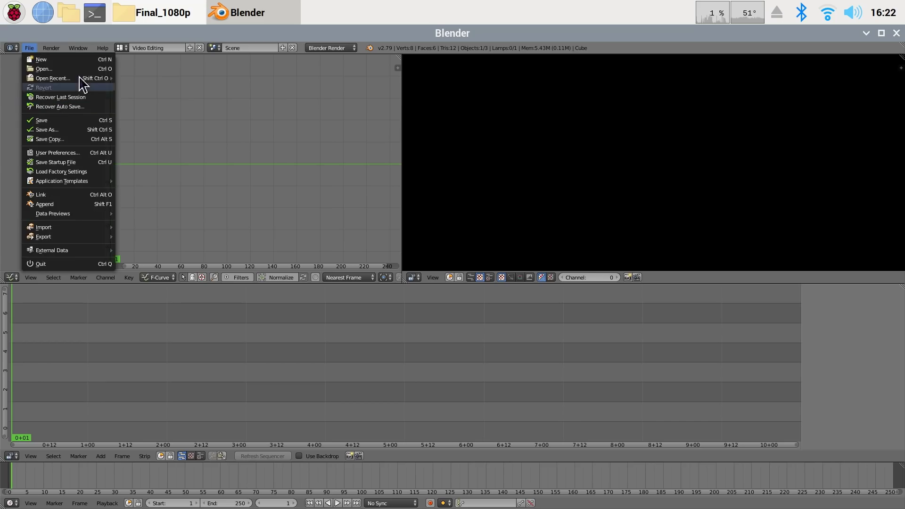
pyautogui.moveTo(83, 83)
pyautogui.click(190, 78)
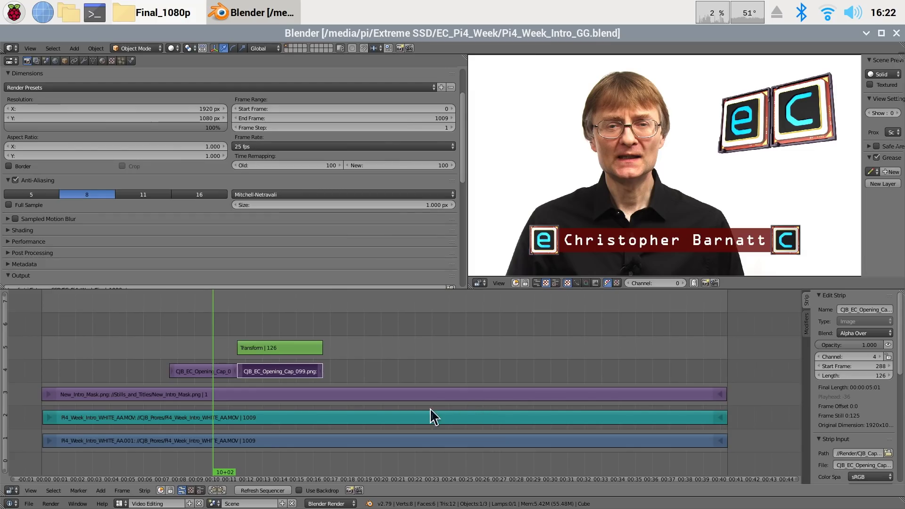
pyautogui.click(358, 437)
pyautogui.rightClick(357, 437)
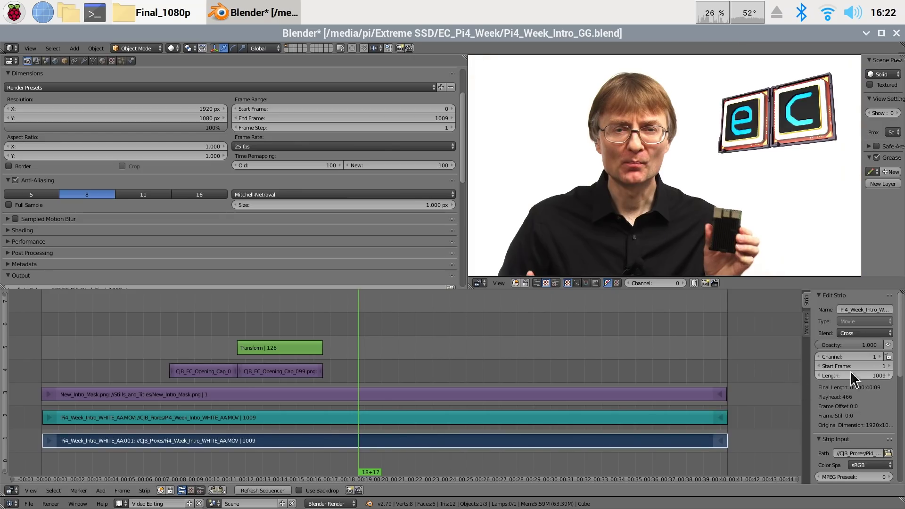
pyautogui.click(889, 344)
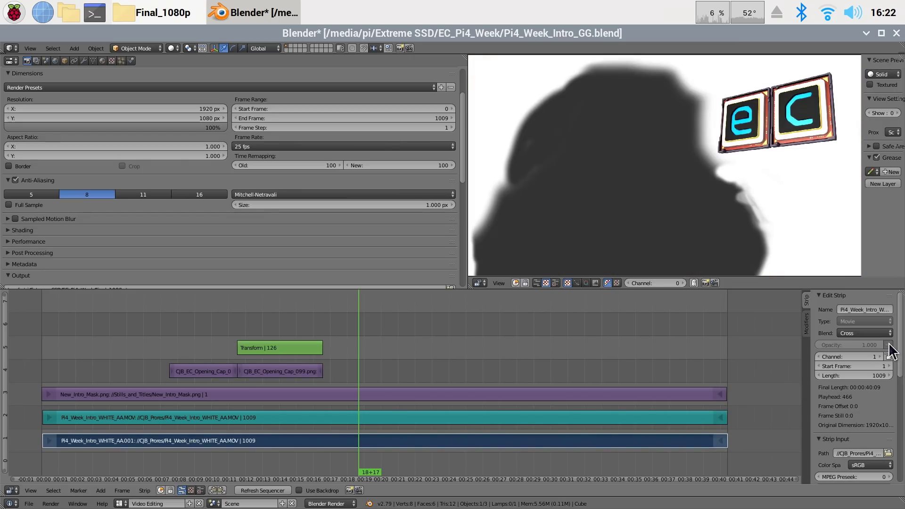
pyautogui.click(889, 345)
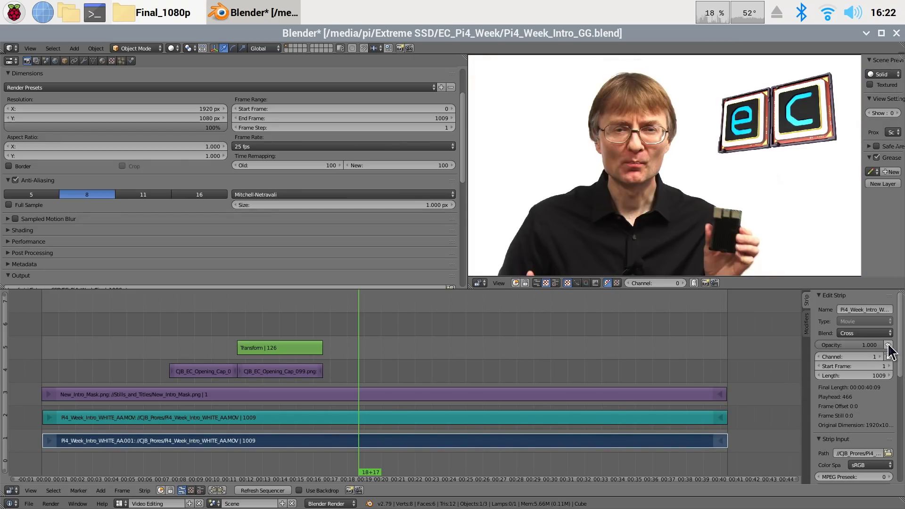
pyautogui.click(248, 301)
pyautogui.click(210, 467)
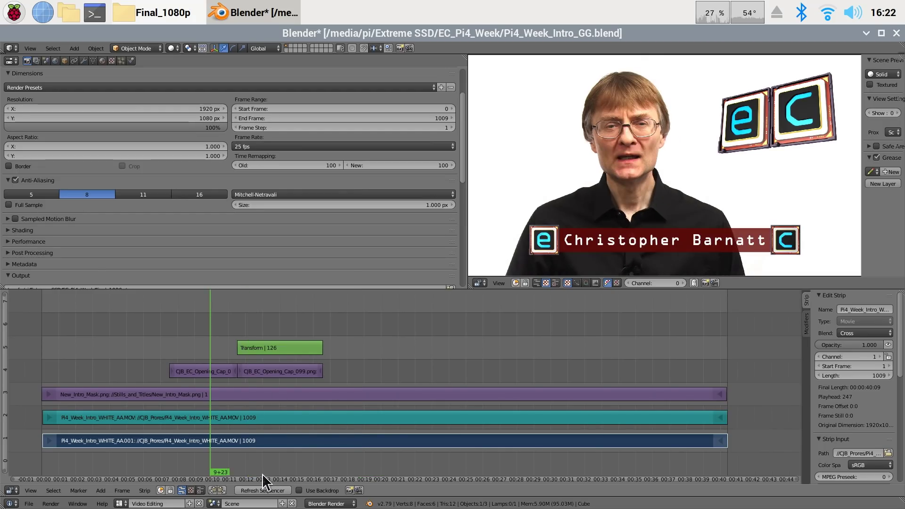
pyautogui.click(203, 470)
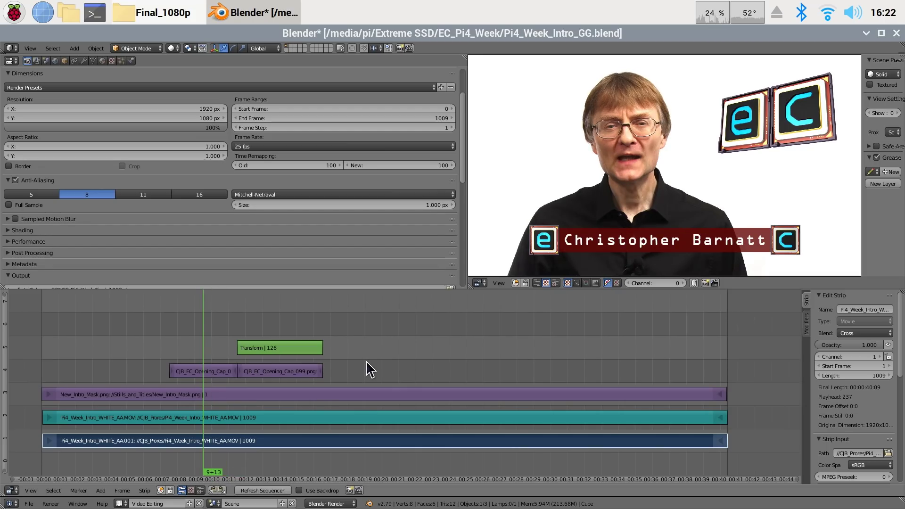
pyautogui.scroll(3, 462, 166)
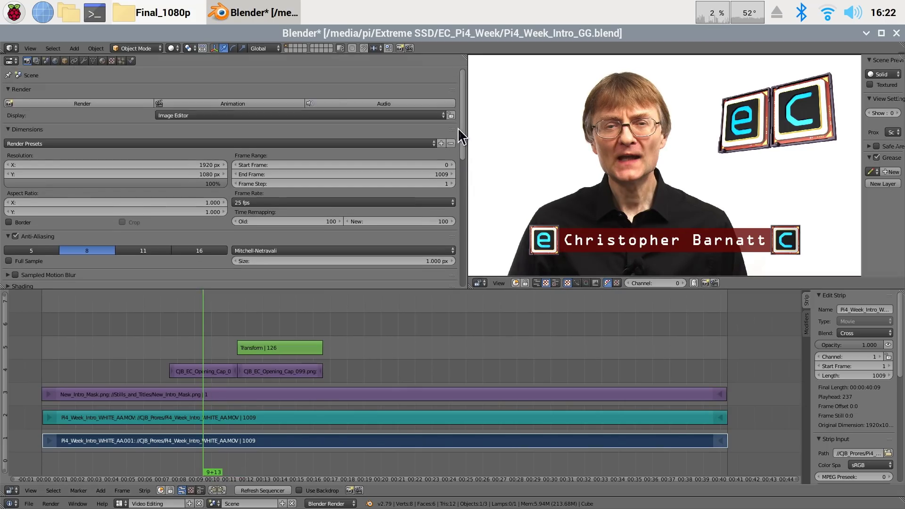
# Render the intro sequence as an animation through frame 1009 at 1920×1080
pyautogui.click(231, 103)
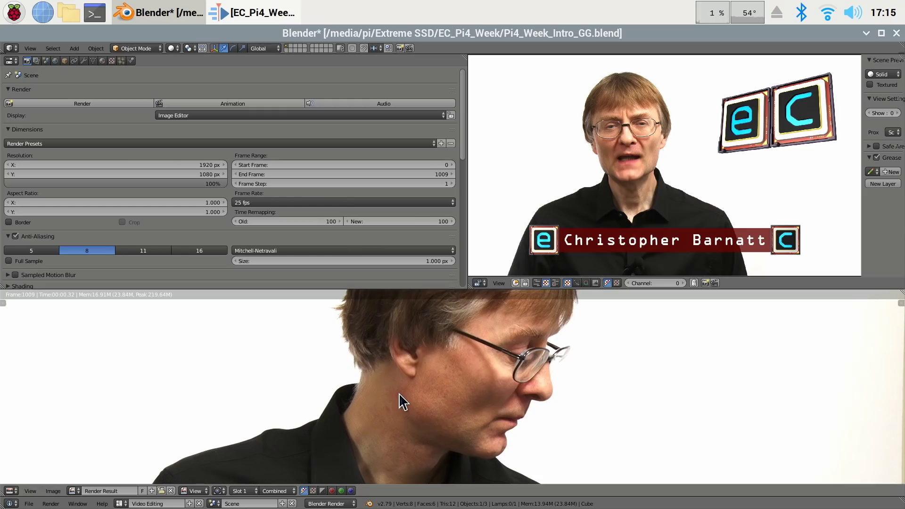
# Close Blender, switch to Kdenlive's EC_Pi4_Week project and play the edit, then stop it
pyautogui.click(897, 34)
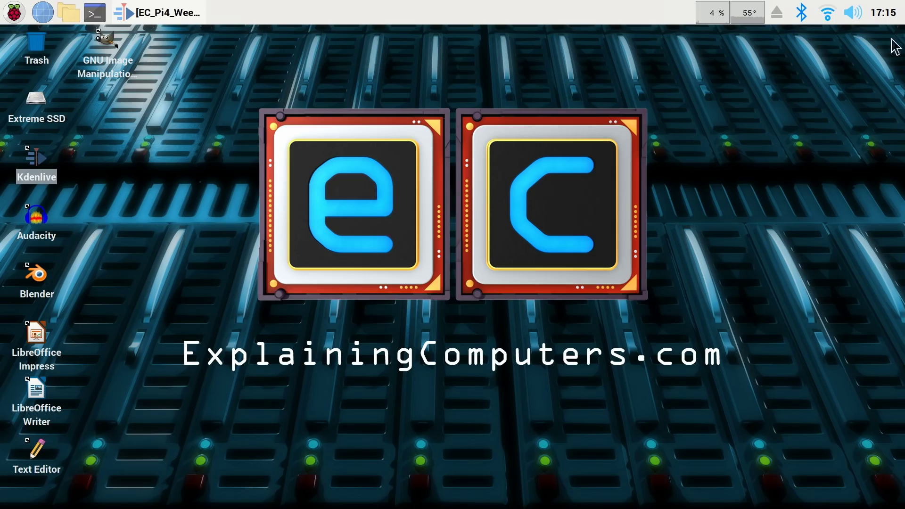
pyautogui.click(157, 14)
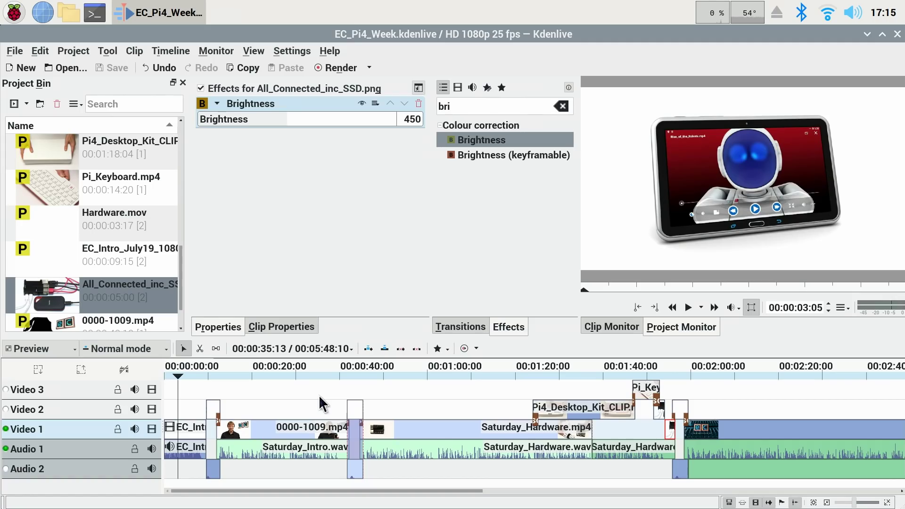
pyautogui.press('space')
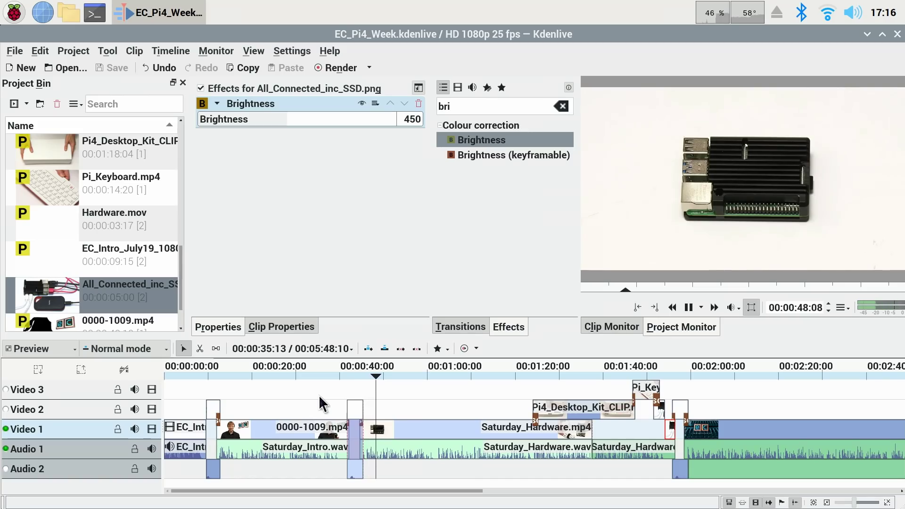
pyautogui.press('space')
# Scrub the timeline, set the playhead to 00:01:55:00 and play the edit from there
pyautogui.moveTo(391, 384); pyautogui.dragTo(680, 411)
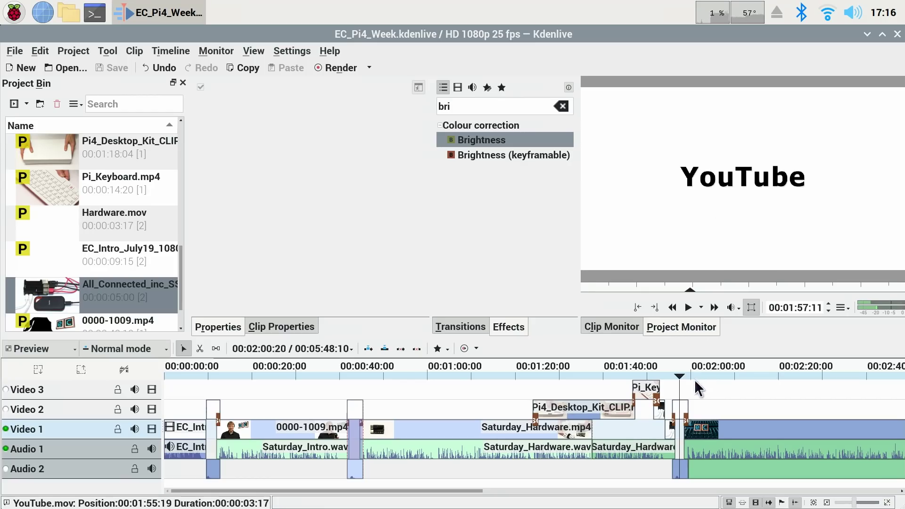
pyautogui.click(670, 374)
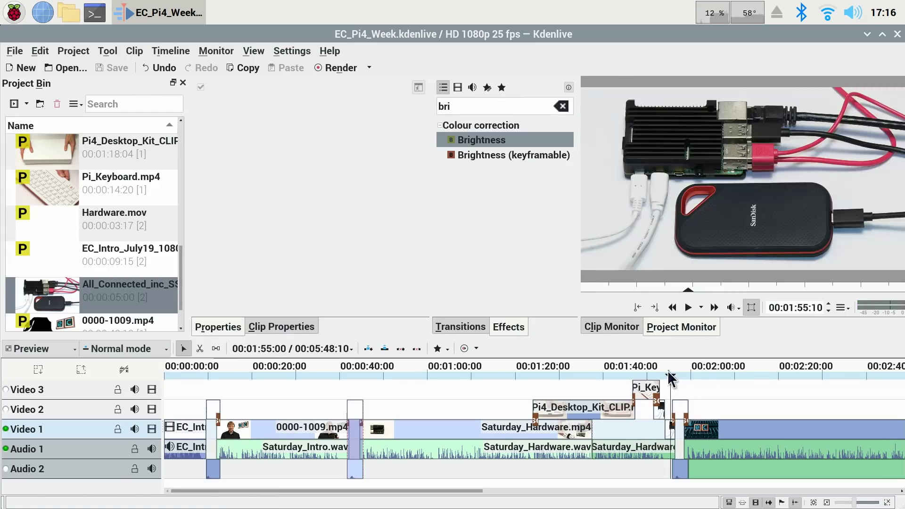
pyautogui.moveTo(670, 378); pyautogui.dragTo(668, 376)
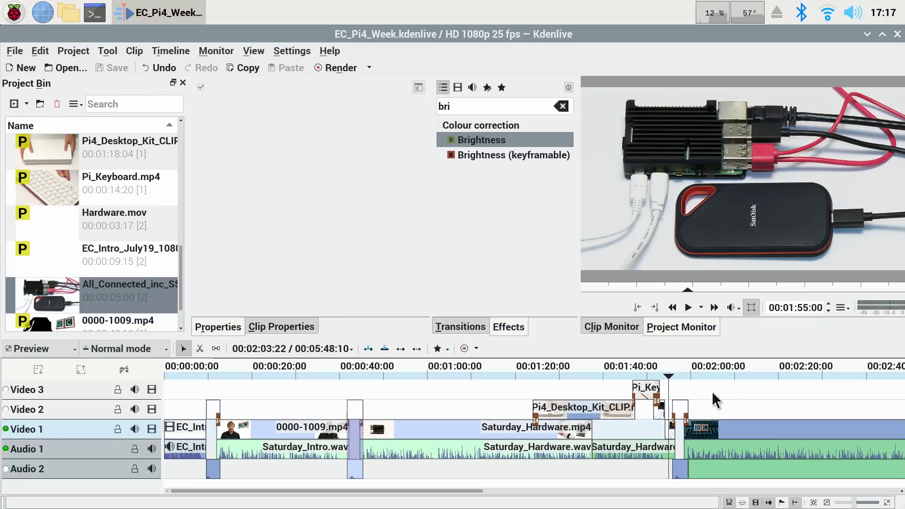
pyautogui.press('space')
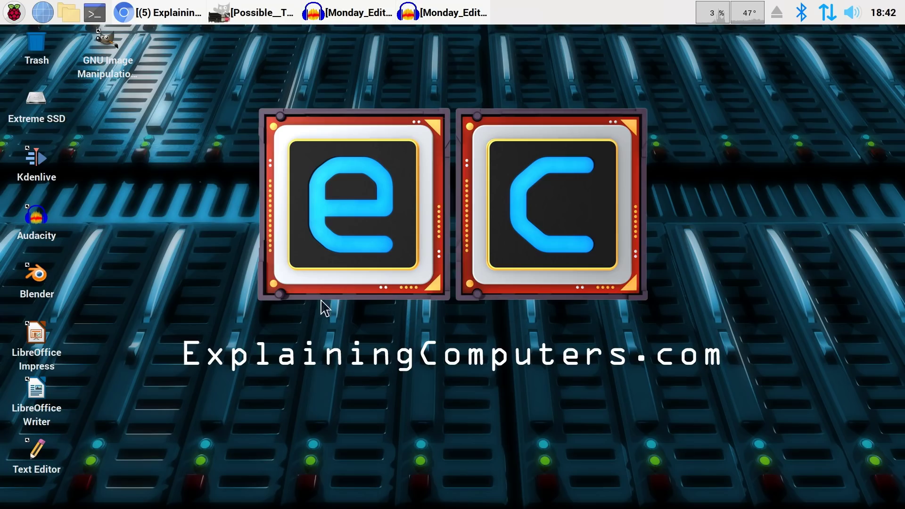
pyautogui.click(889, 16)
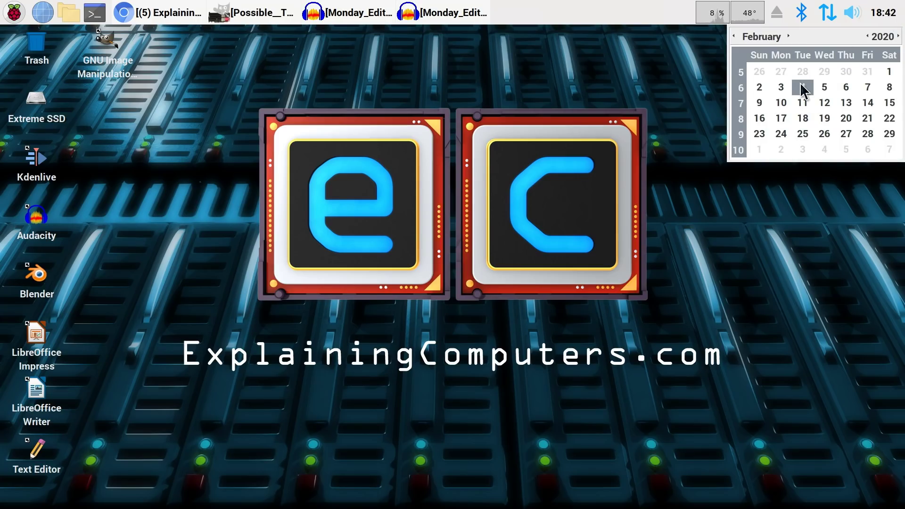
pyautogui.click(455, 226)
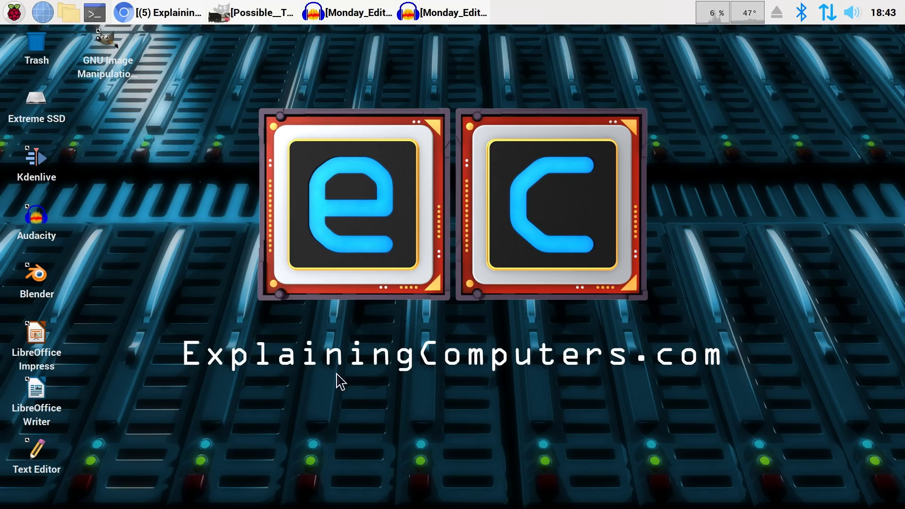
# Bring Chromium forward and switch from the hotel tab to the Photopea tab
pyautogui.click(159, 13)
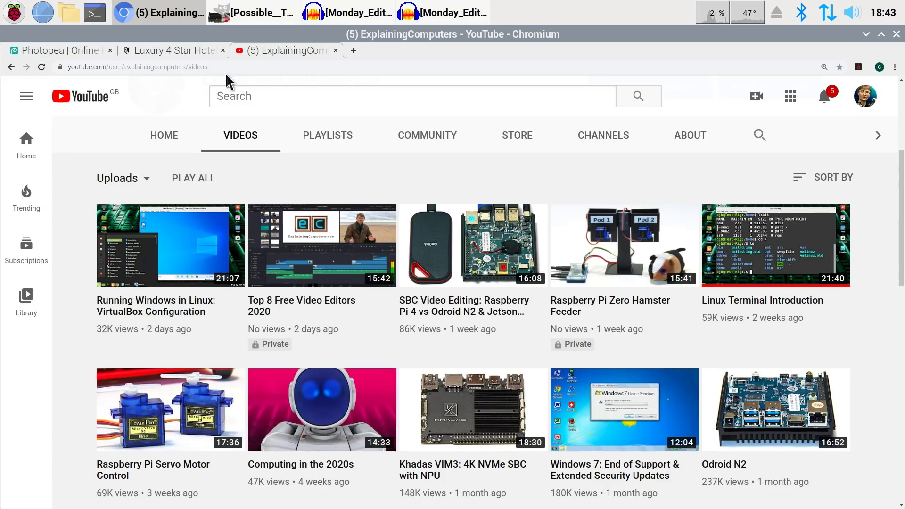
pyautogui.click(180, 50)
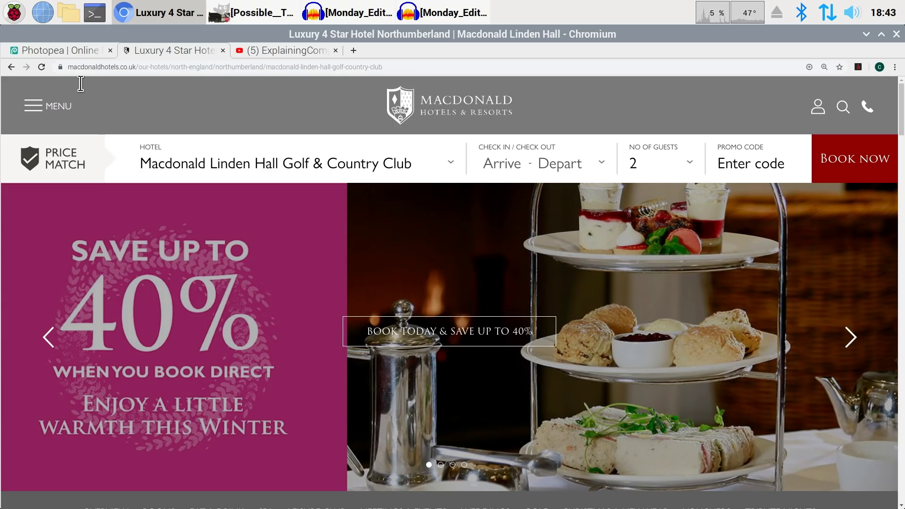
pyautogui.click(68, 47)
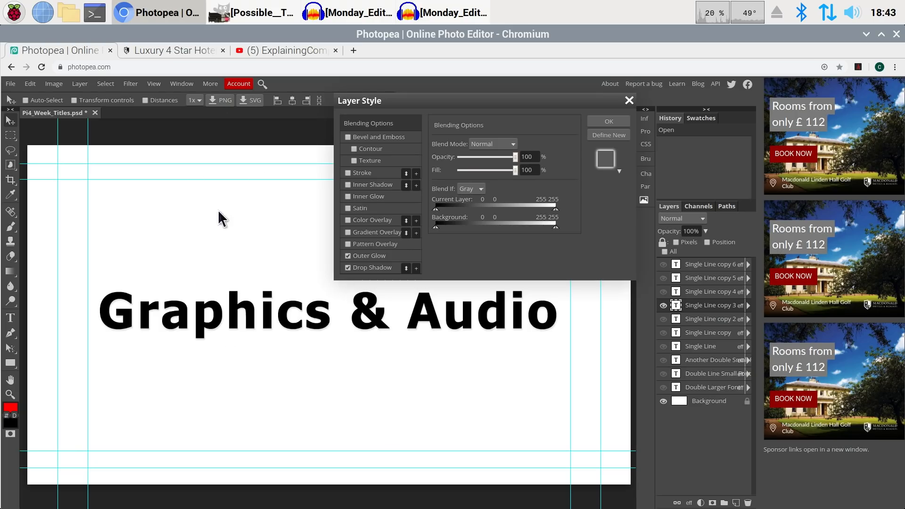
# Toggle Drop Shadow off and back on for 'Graphics & Audio', then minimise Chromium
pyautogui.click(348, 267)
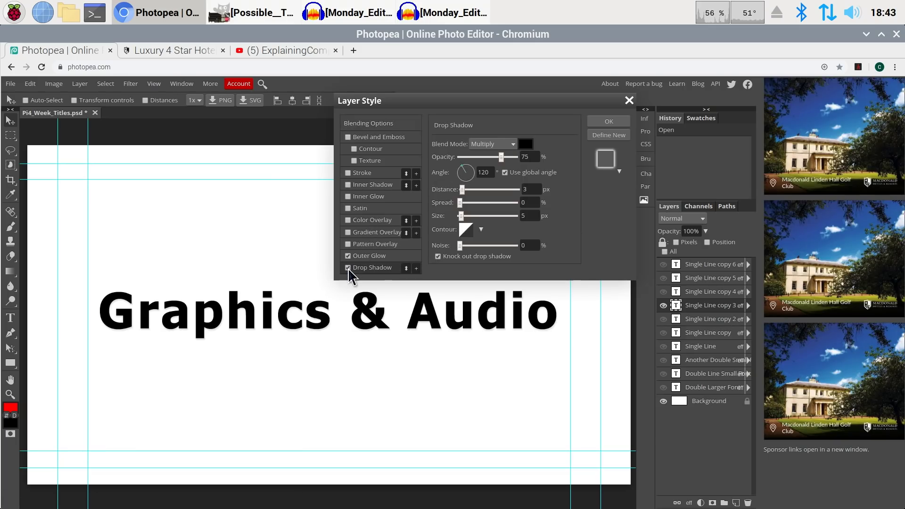
pyautogui.click(347, 267)
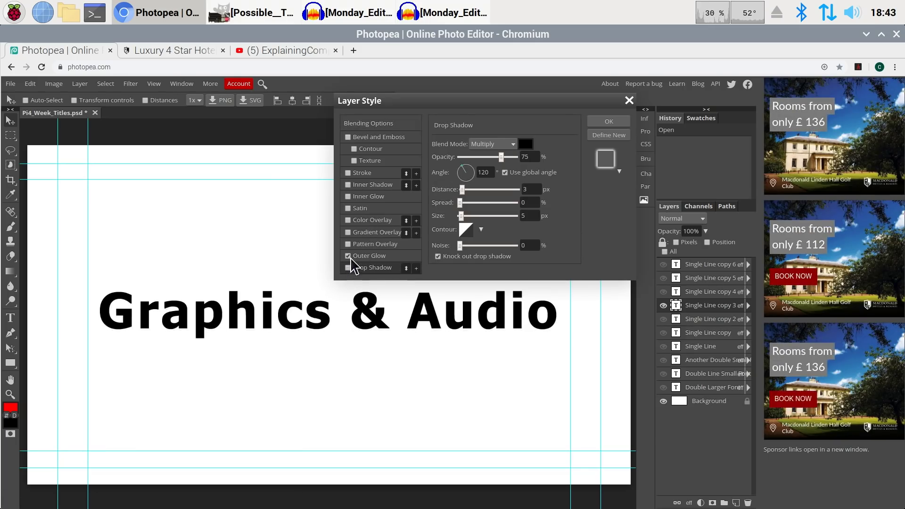
pyautogui.click(348, 268)
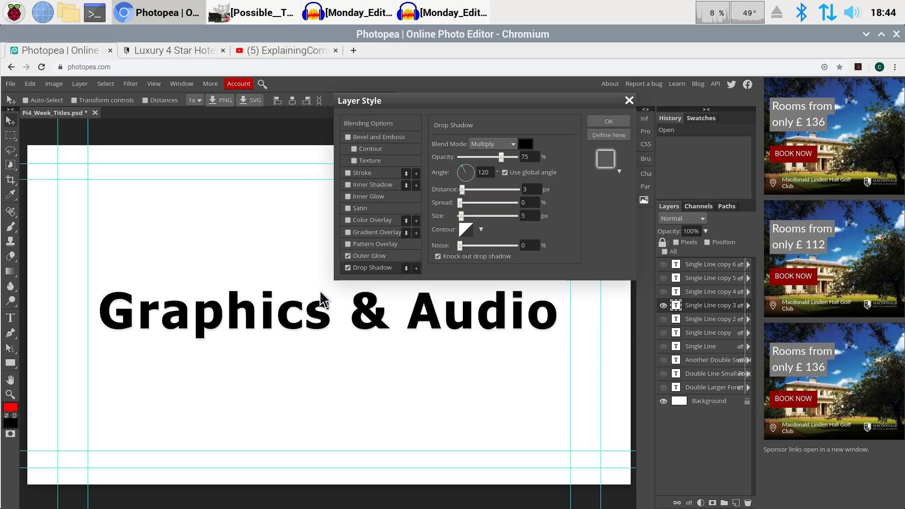
pyautogui.click(866, 34)
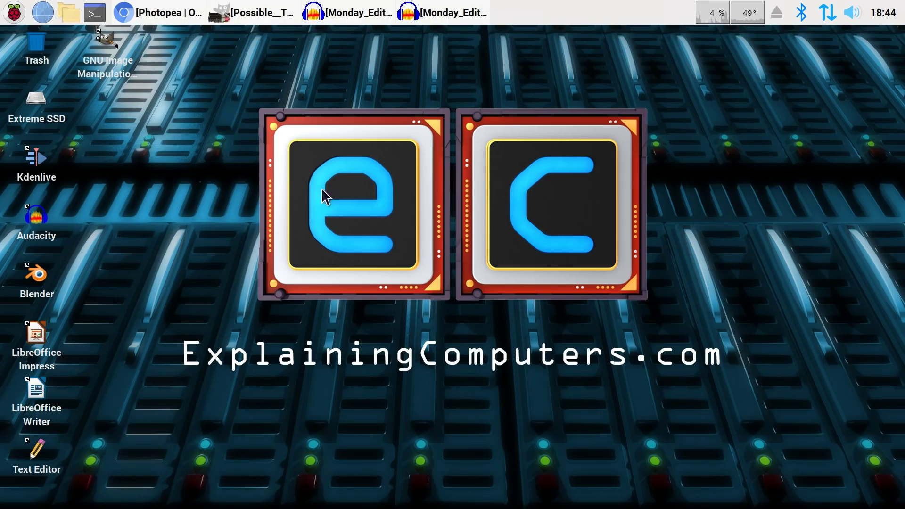
# Bring GIMP forward, view the New_Intro_Mask image, then minimise GIMP
pyautogui.click(249, 14)
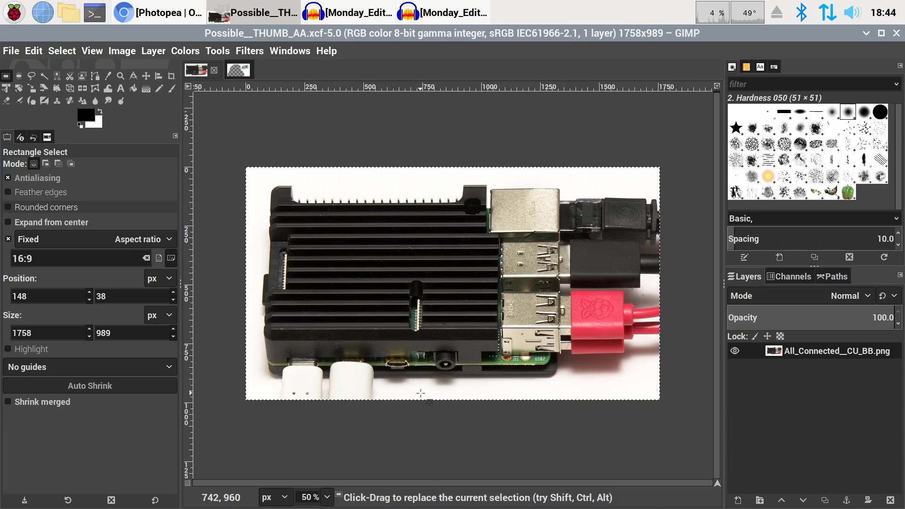
pyautogui.click(234, 69)
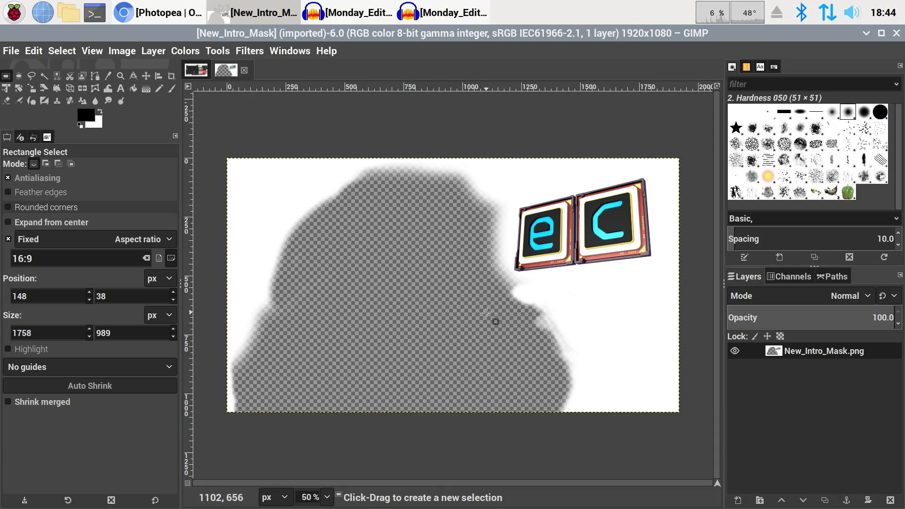
pyautogui.click(866, 33)
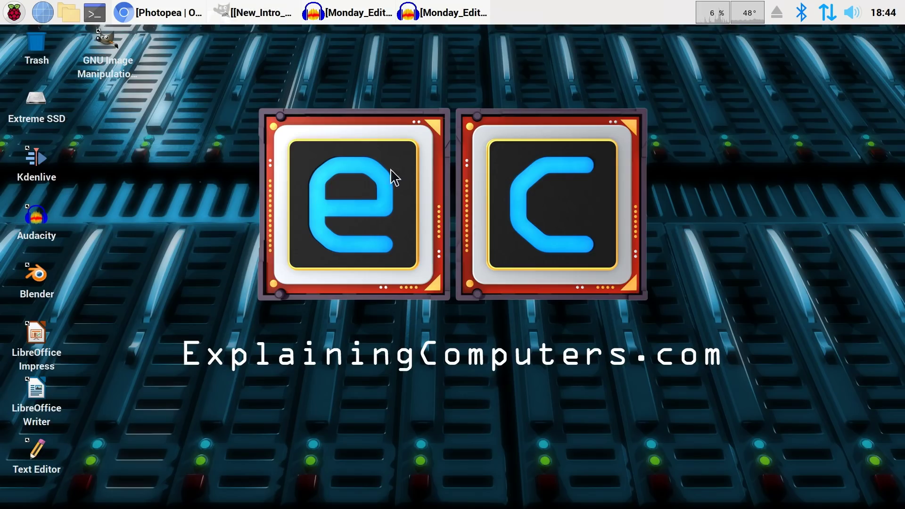
# Restore Audacity's Monday_Editing_as_Exported window, then bring the Monday_Editing window forward
pyautogui.click(359, 12)
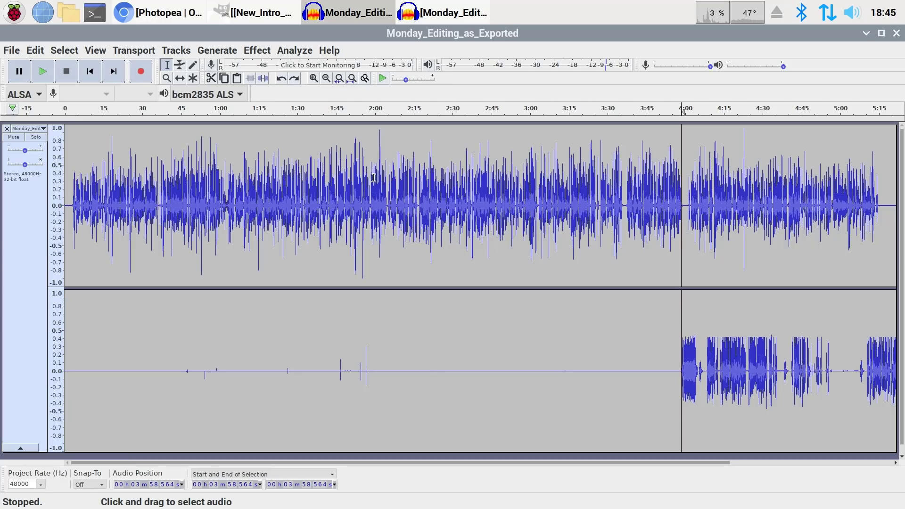
pyautogui.click(426, 13)
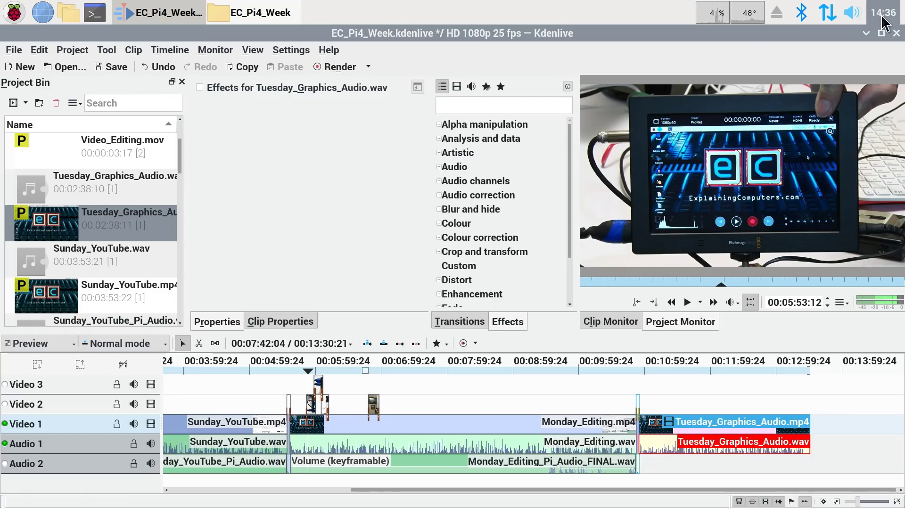
# Scrub to a later point, save the EC_Pi4_Week project and quit Kdenlive from the File menu
pyautogui.moveTo(883, 22)
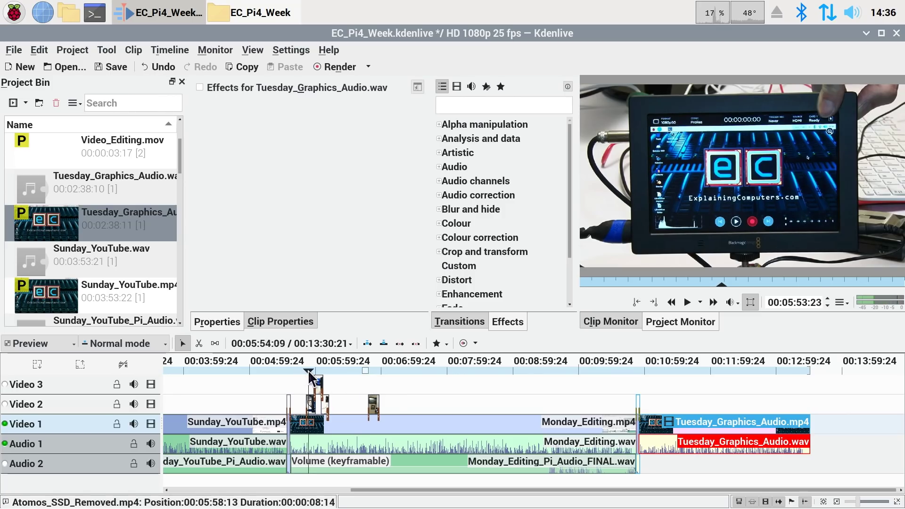
pyautogui.moveTo(330, 370); pyautogui.dragTo(801, 372)
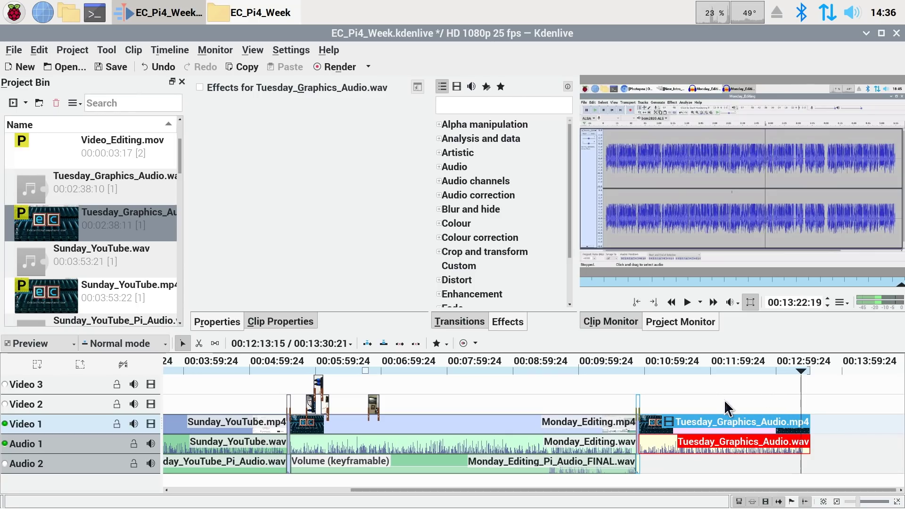
pyautogui.click(11, 50)
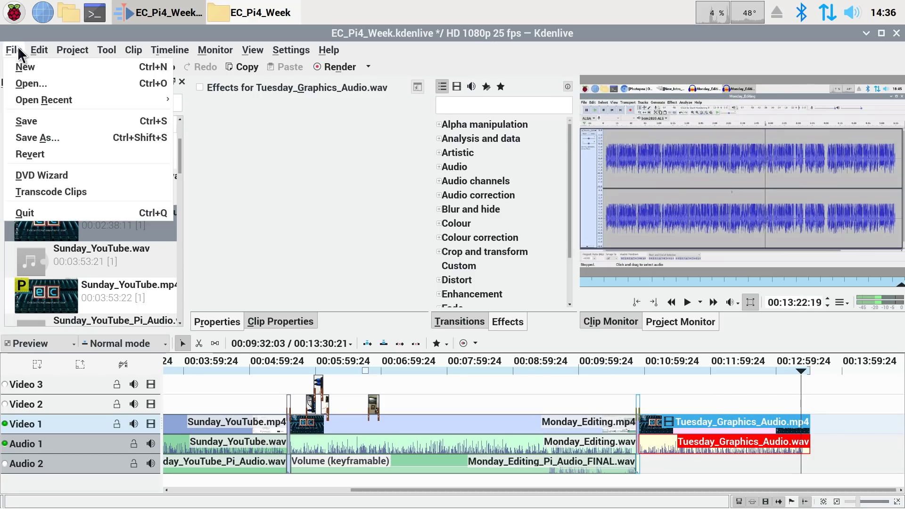
pyautogui.click(21, 120)
pyautogui.click(13, 50)
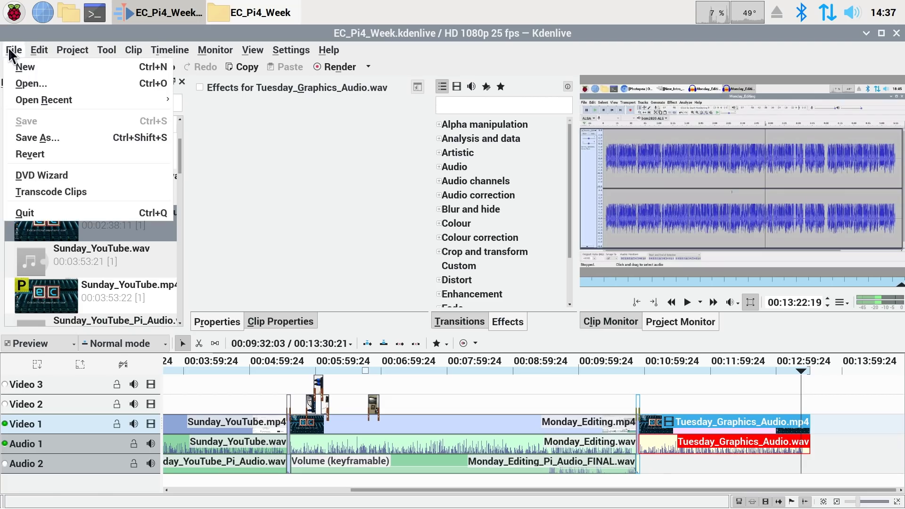
pyautogui.click(38, 210)
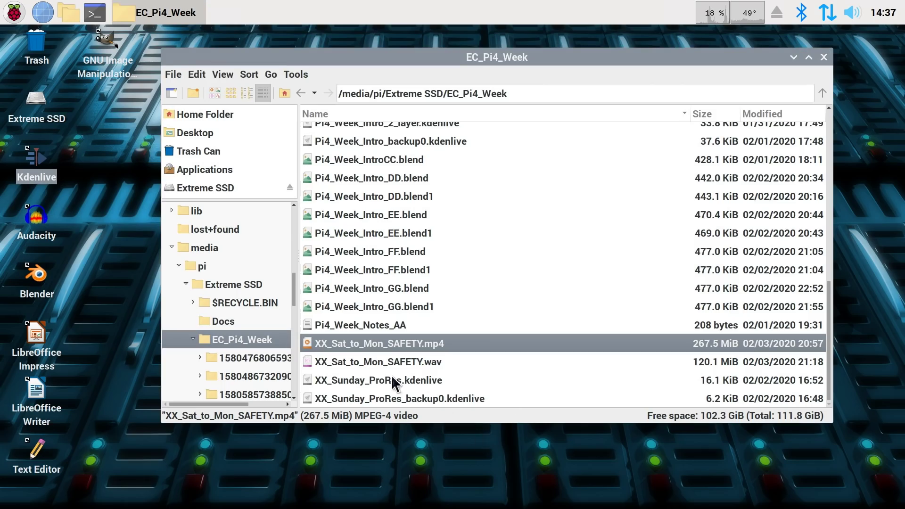
pyautogui.doubleClick(387, 342)
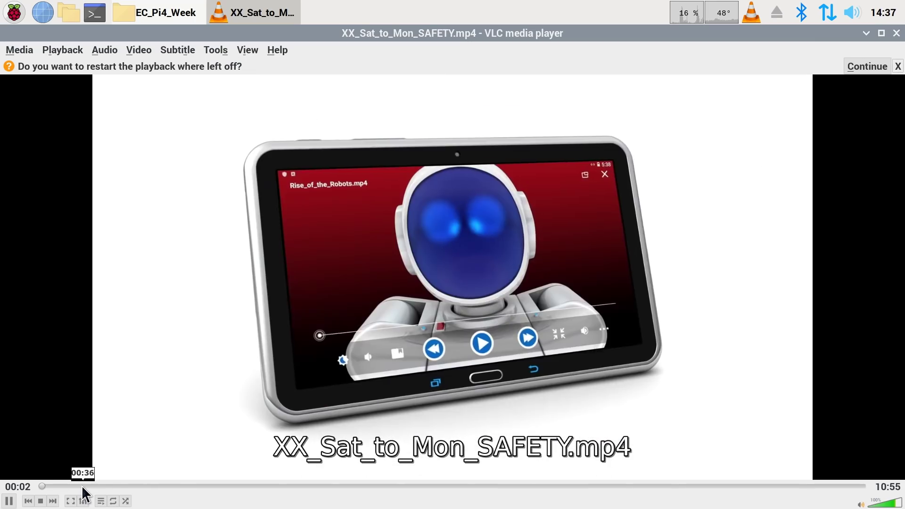
pyautogui.click(82, 486)
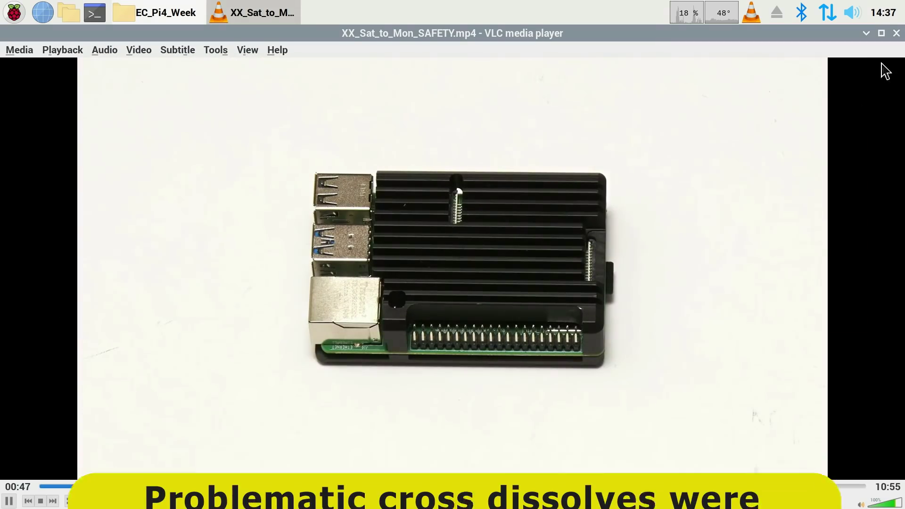
pyautogui.click(896, 34)
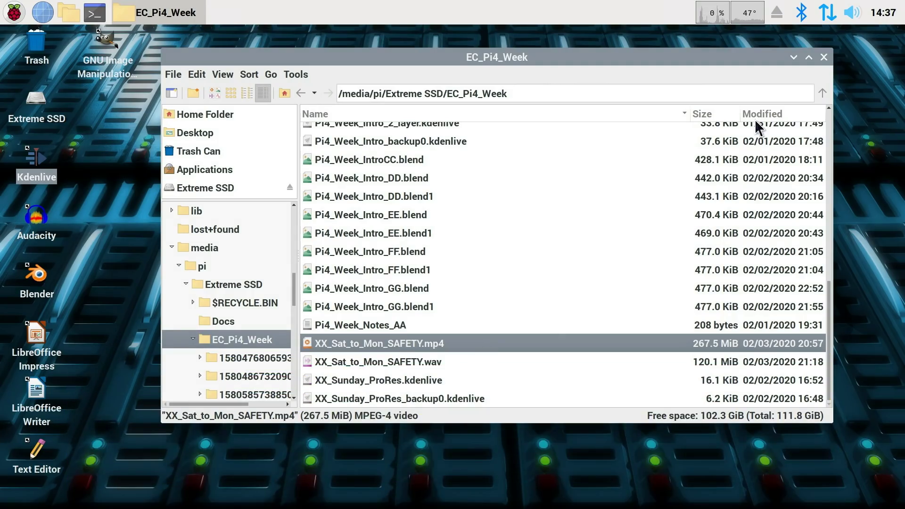
# Close the EC_Pi4_Week folder window and choose Shutdown... from the Raspberry menu
pyautogui.click(823, 57)
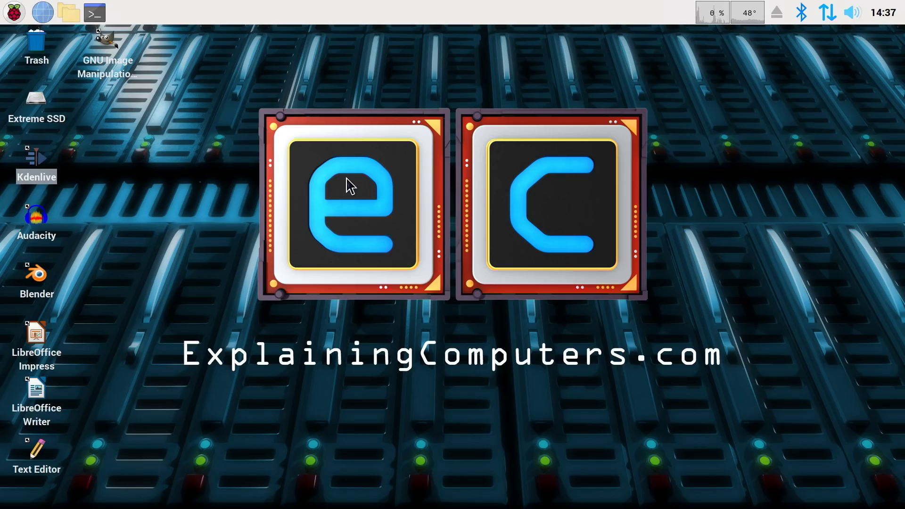
pyautogui.click(224, 195)
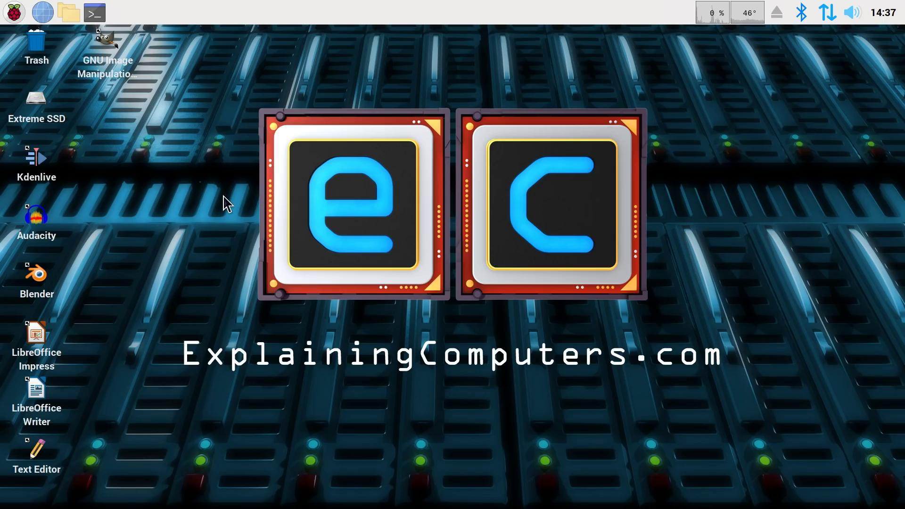
pyautogui.click(14, 12)
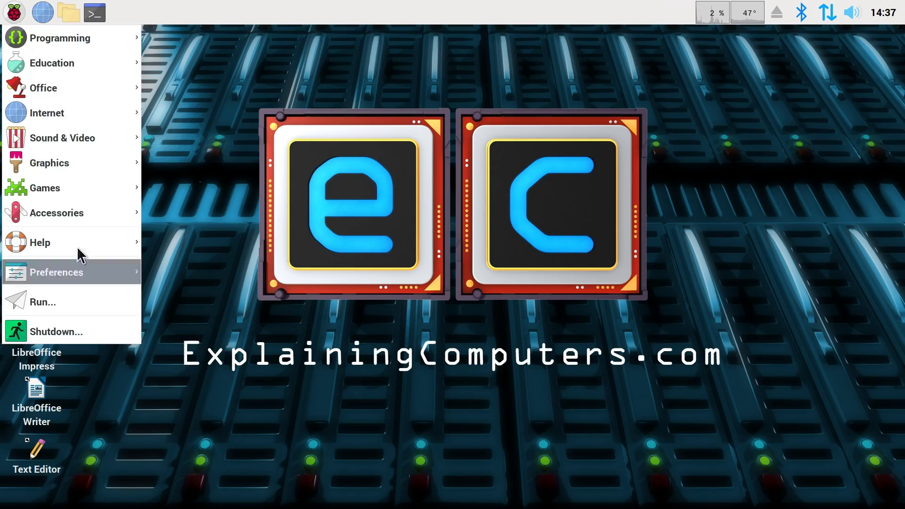
pyautogui.click(90, 332)
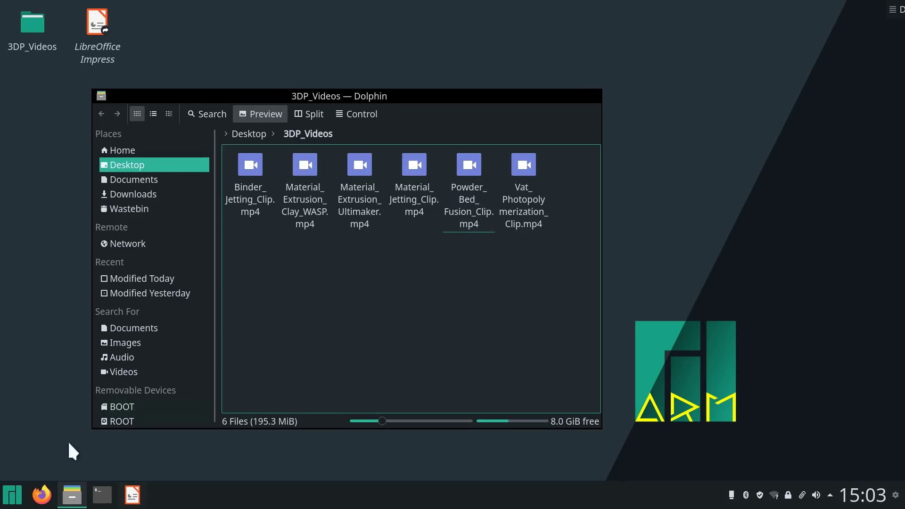
pyautogui.click(10, 502)
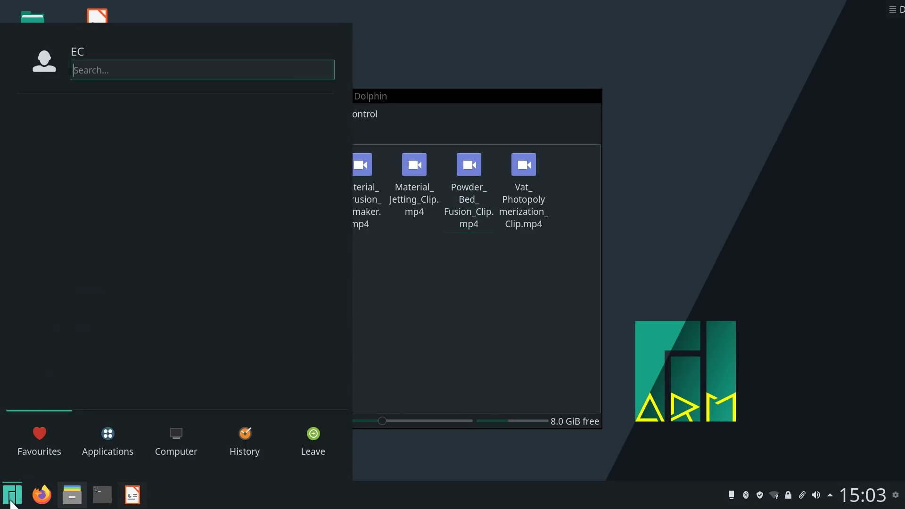
pyautogui.moveTo(109, 433)
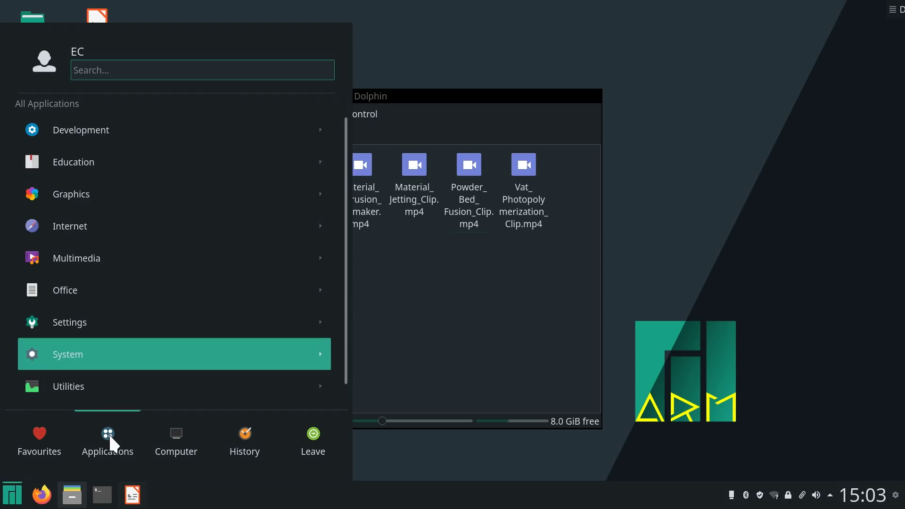
pyautogui.scroll(-1, 134, 247)
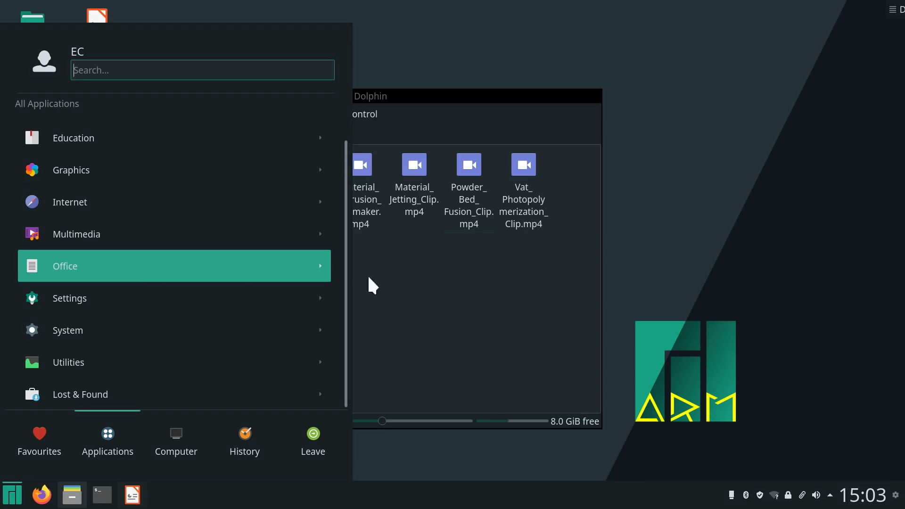
pyautogui.click(652, 211)
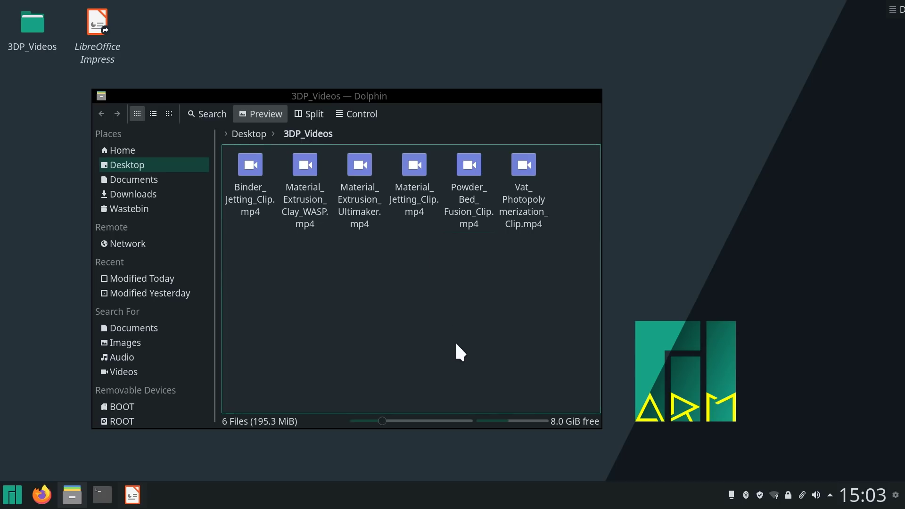
pyautogui.doubleClick(456, 171)
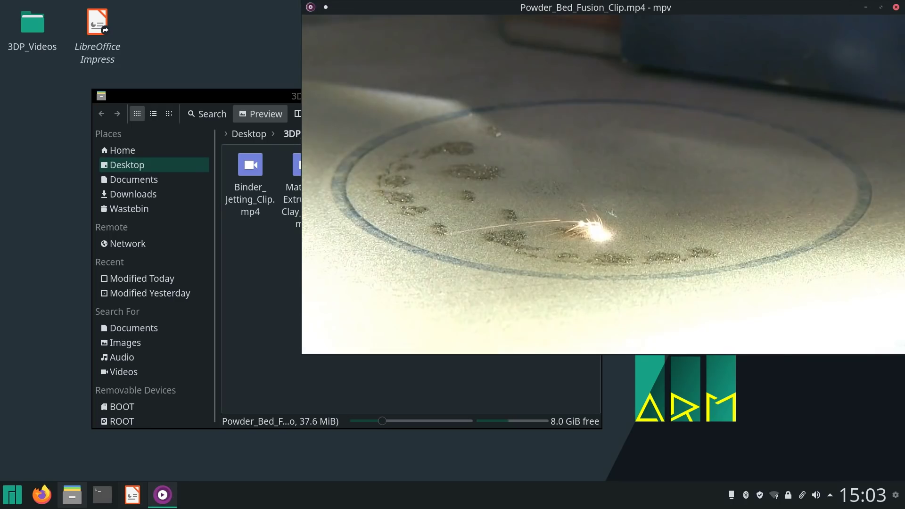
pyautogui.click(893, 348)
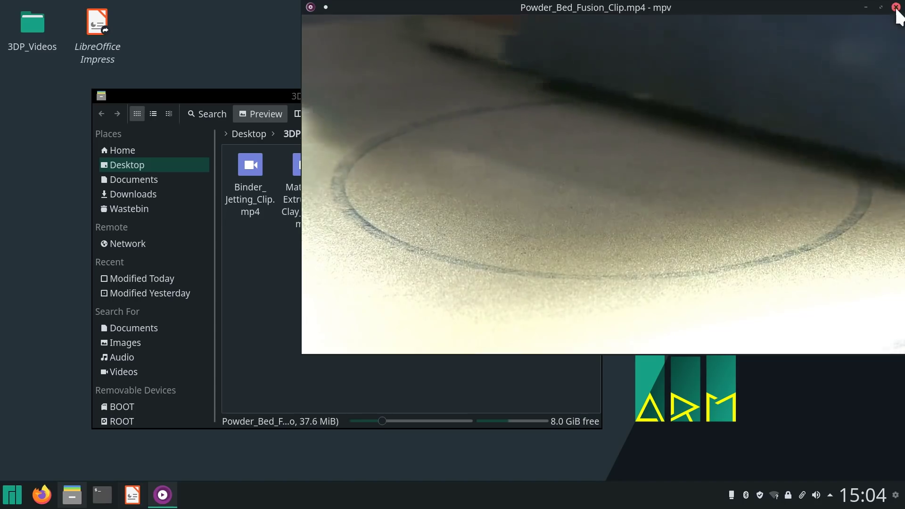
pyautogui.click(895, 7)
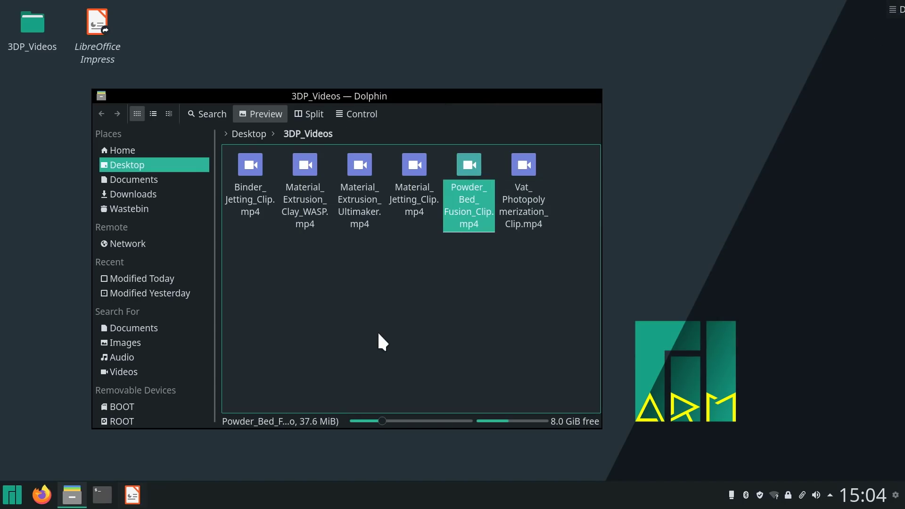
pyautogui.click(399, 309)
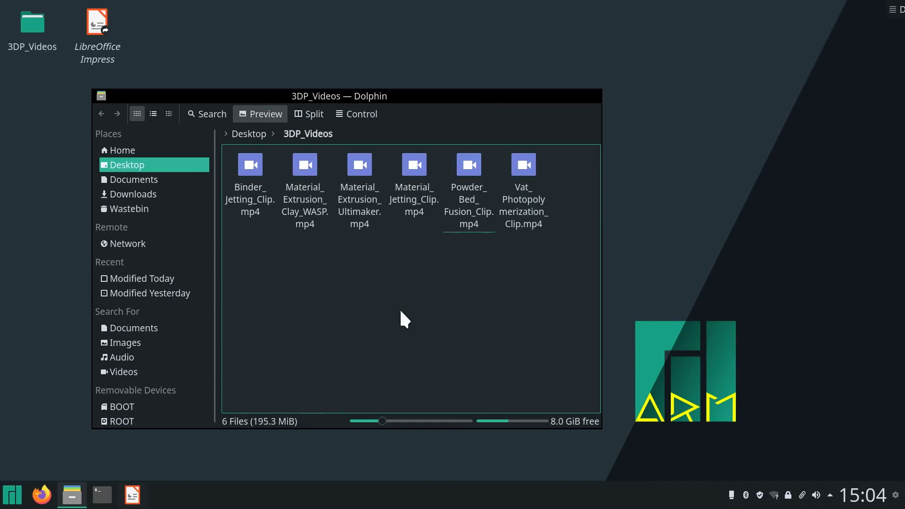
# Bring the TAO_2020_Lec_02_3DP presentation to the front and open the Slide Show menu
pyautogui.click(131, 501)
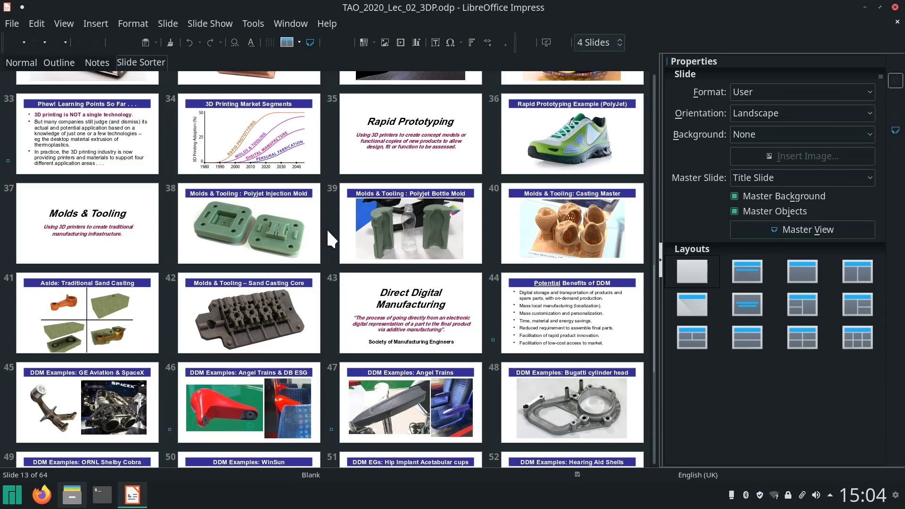
pyautogui.click(210, 24)
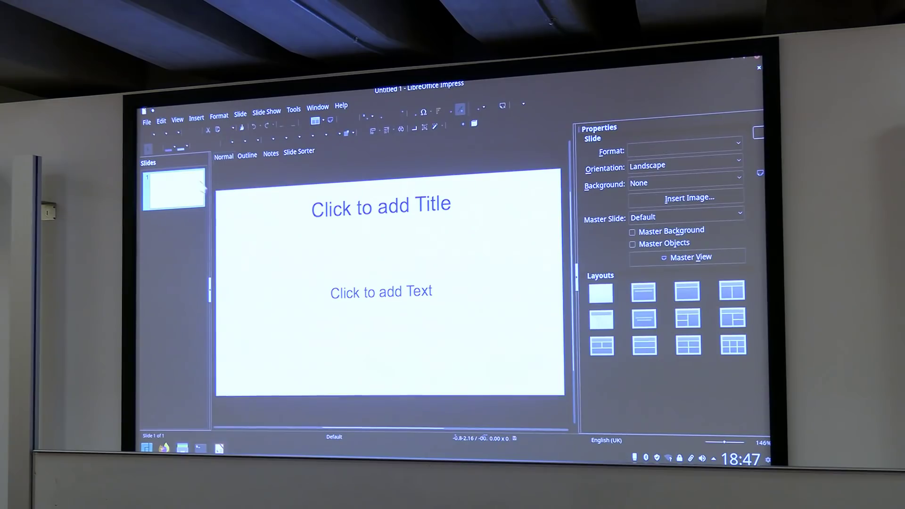
# Open TAO_2020_Lec_02_3DP_with_BARCODE.odp from the recent documents list
pyautogui.click(147, 122)
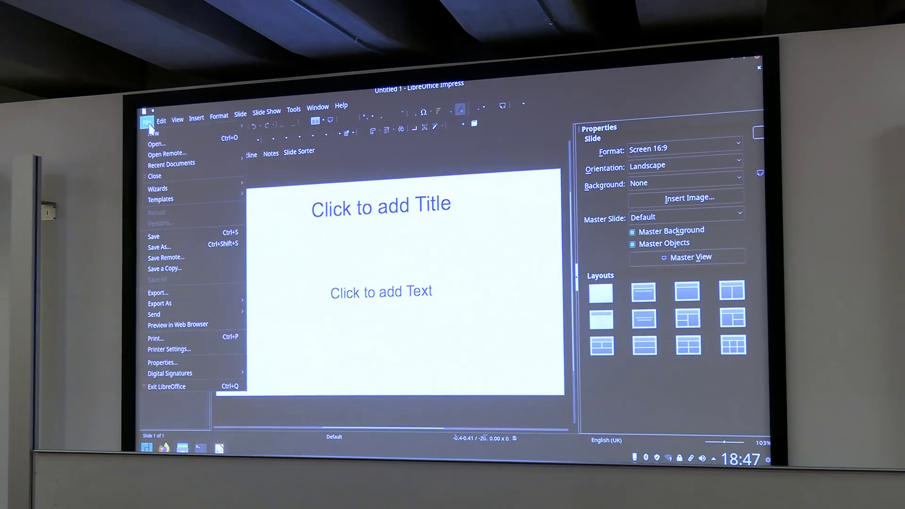
pyautogui.moveTo(193, 164)
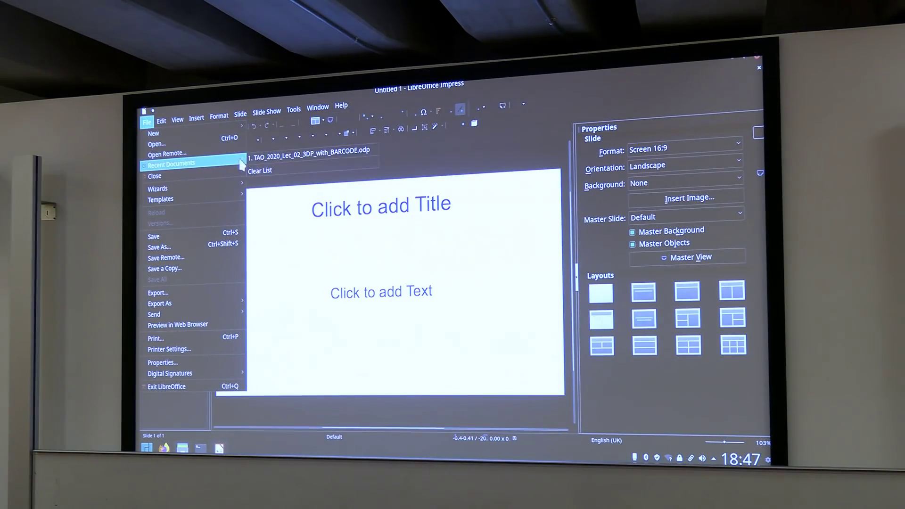
pyautogui.click(263, 156)
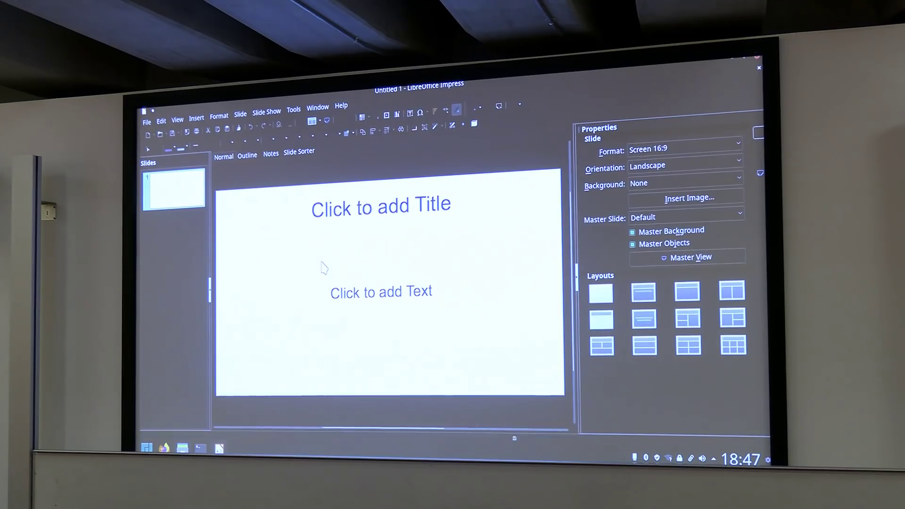